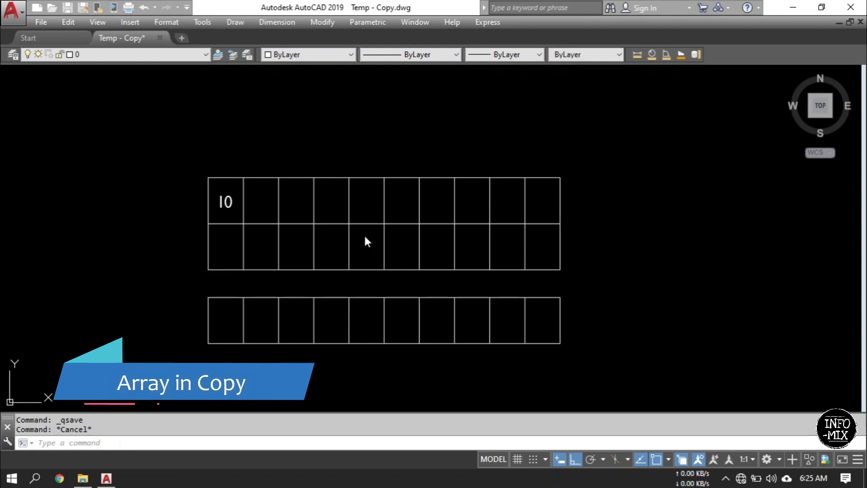
Array-copy the 10 label into all ten top-row cells, spaced one cell apart
{"action": "scroll", "coordinate": [361, 239], "scroll_direction": "down", "scroll_amount": 4}
{"action": "scroll", "coordinate": [318, 223], "scroll_direction": "up", "scroll_amount": 4}
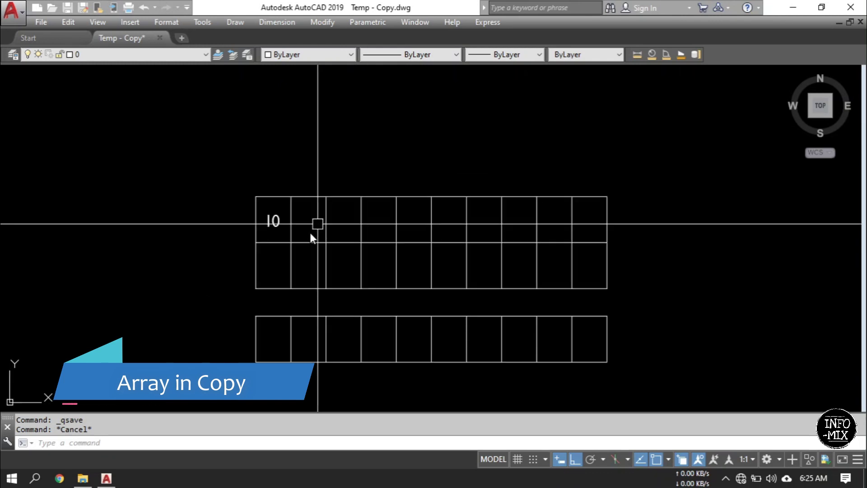
{"action": "scroll", "coordinate": [277, 227], "scroll_direction": "up", "scroll_amount": 5}
{"action": "scroll", "coordinate": [310, 224], "scroll_direction": "down", "scroll_amount": 3}
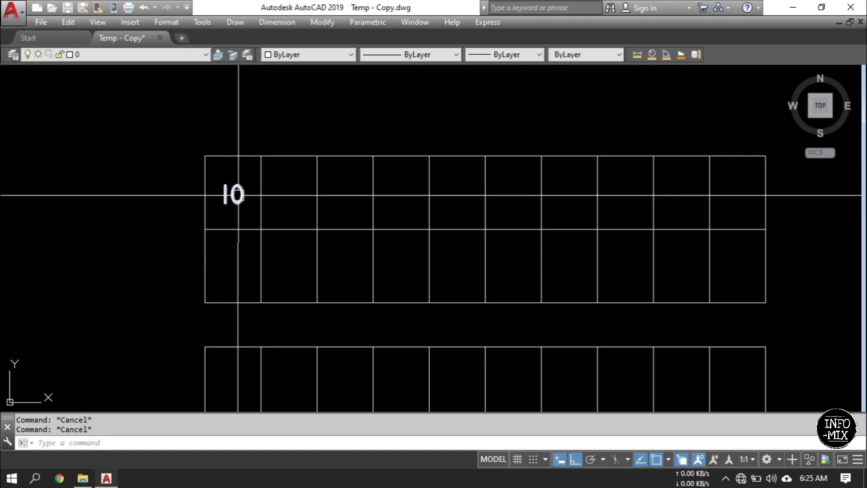
{"action": "left_click", "coordinate": [158, 169]}
{"action": "left_click", "coordinate": [278, 216]}
{"action": "type", "text": "CO"}
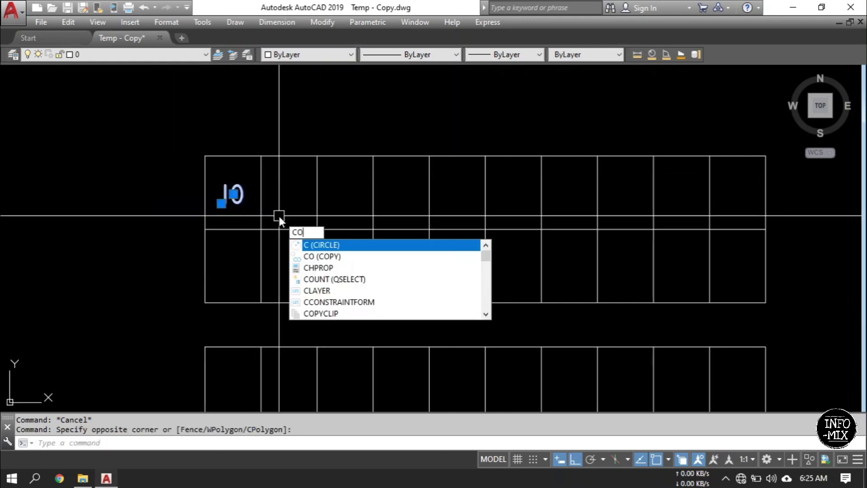
{"action": "key", "text": "Return"}
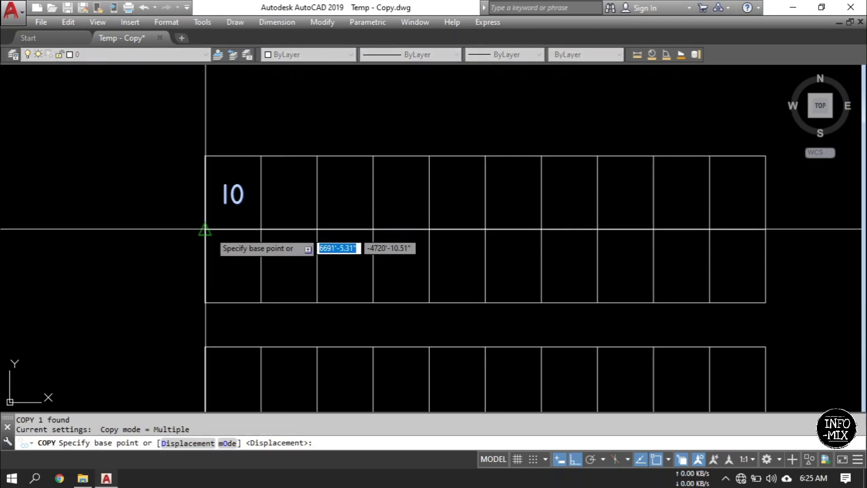
{"action": "left_click", "coordinate": [204, 229]}
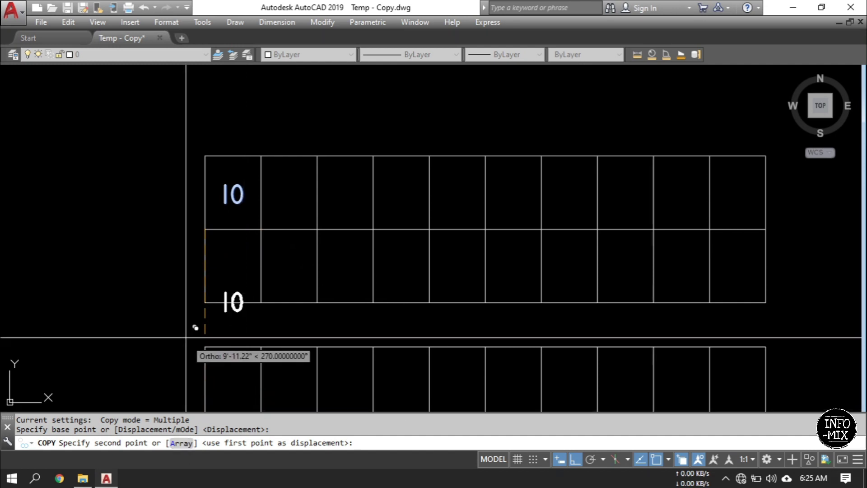
{"action": "type", "text": "A"}
{"action": "key", "text": "Return"}
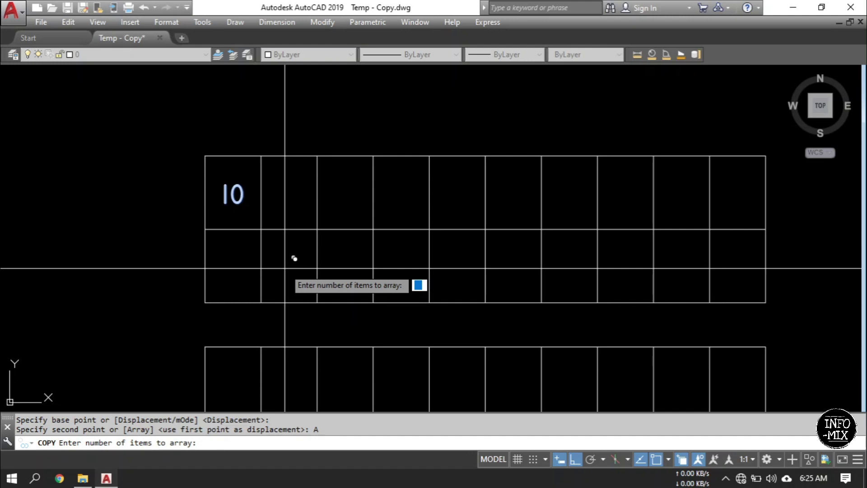
{"action": "key", "text": "Return"}
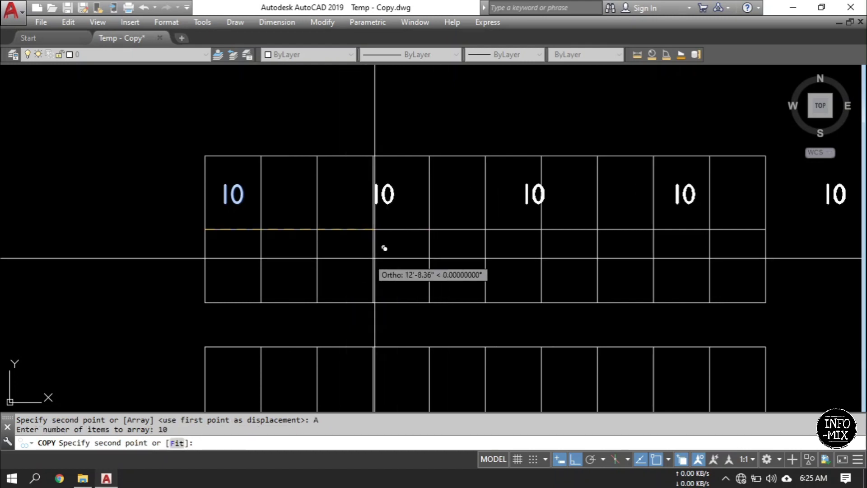
{"action": "left_click", "coordinate": [261, 229]}
{"action": "key", "text": "Return"}
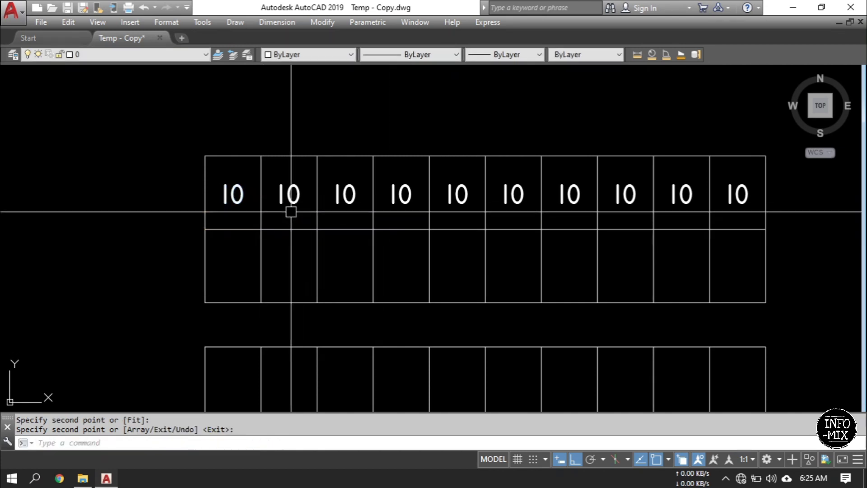
{"action": "scroll", "coordinate": [392, 187], "scroll_direction": "down", "scroll_amount": 2}
{"action": "scroll", "coordinate": [412, 190], "scroll_direction": "down", "scroll_amount": 2}
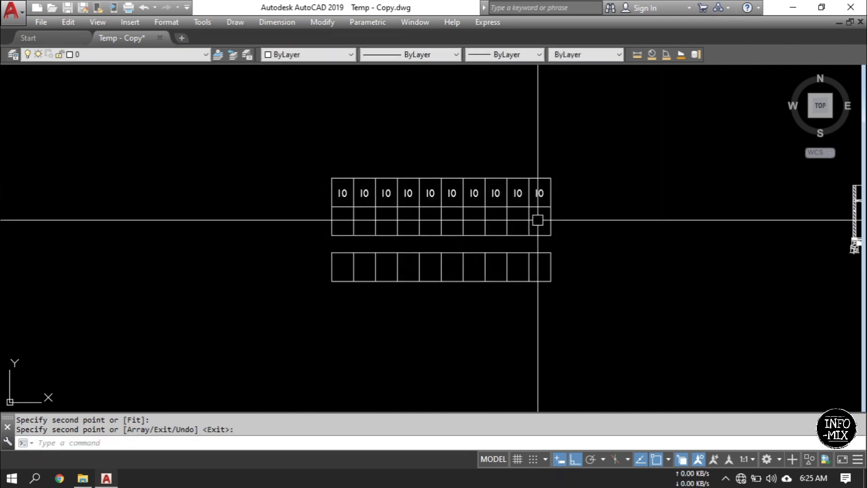
{"action": "middle_click_drag", "start_coordinate": [537, 218], "coordinate": [494, 231]}
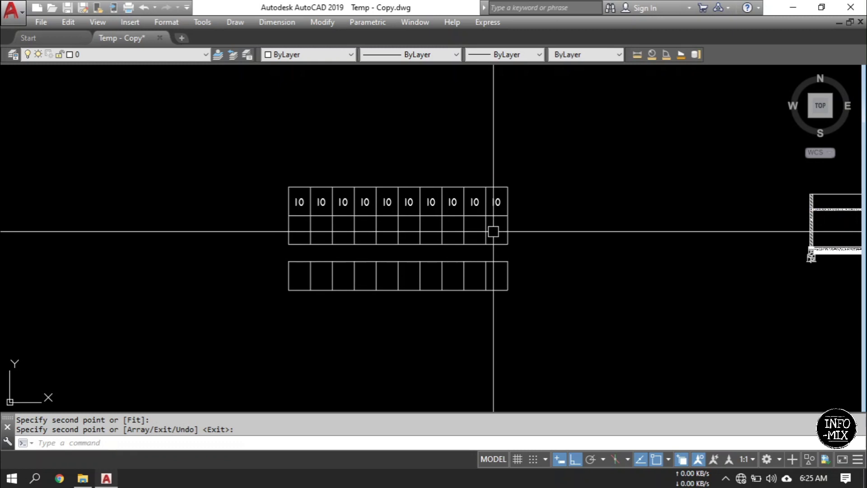
{"action": "scroll", "coordinate": [325, 207], "scroll_direction": "up", "scroll_amount": 2}
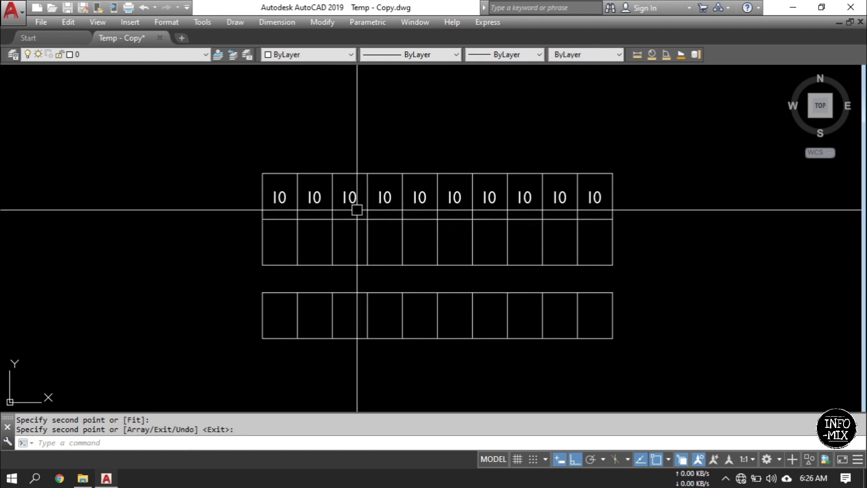
Copy the ten top-row 10 labels down into the second row and the lower grid's row
{"action": "key", "text": "Return"}
{"action": "left_click", "coordinate": [231, 189]}
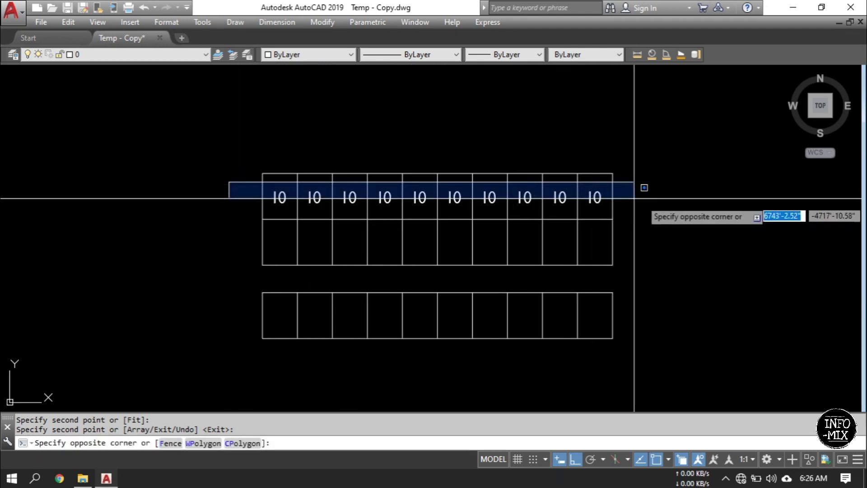
{"action": "left_click", "coordinate": [648, 211]}
{"action": "key", "text": "Return"}
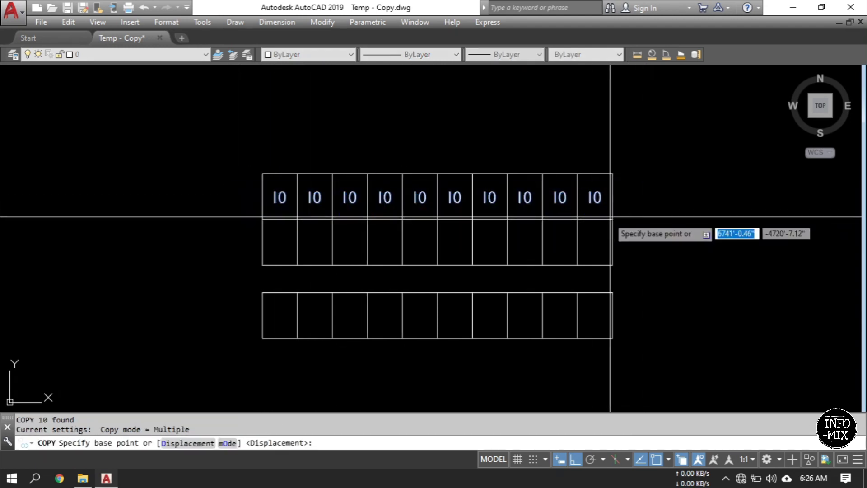
{"action": "left_click", "coordinate": [612, 220]}
{"action": "left_click", "coordinate": [613, 265]}
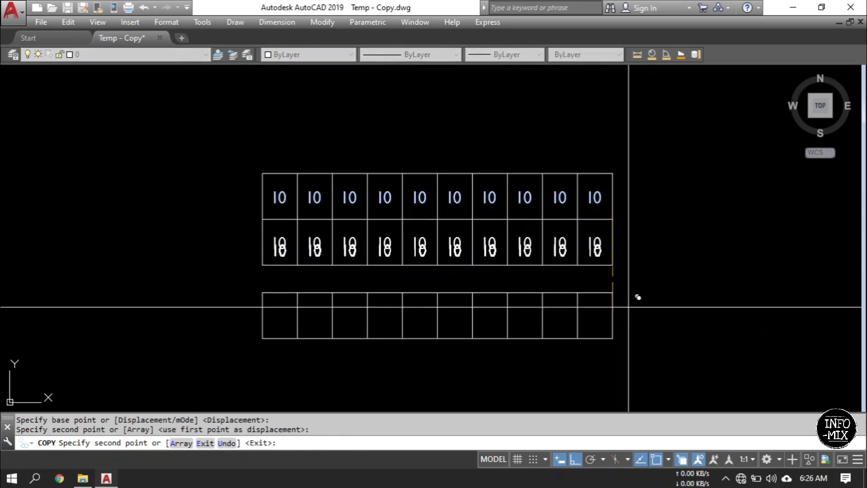
{"action": "left_click", "coordinate": [619, 329]}
{"action": "key", "text": "Escape"}
{"action": "middle_click_drag", "start_coordinate": [314, 218], "coordinate": [271, 213]}
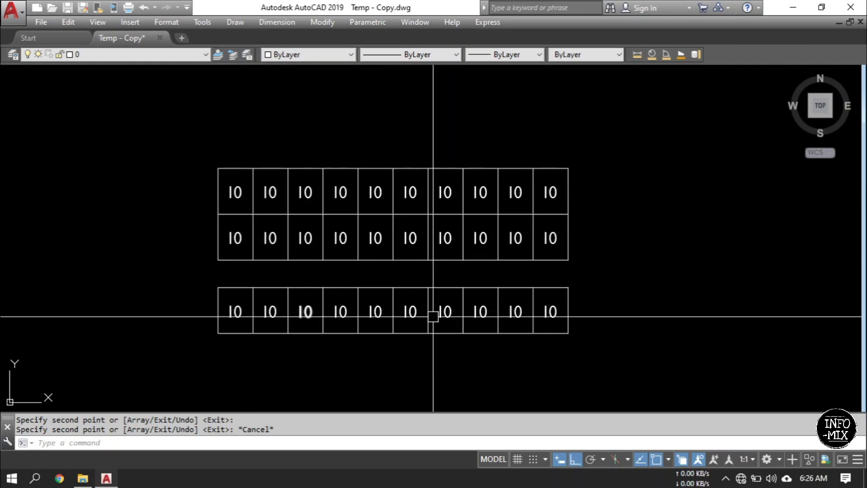
{"action": "mouse_move", "coordinate": [545, 313]}
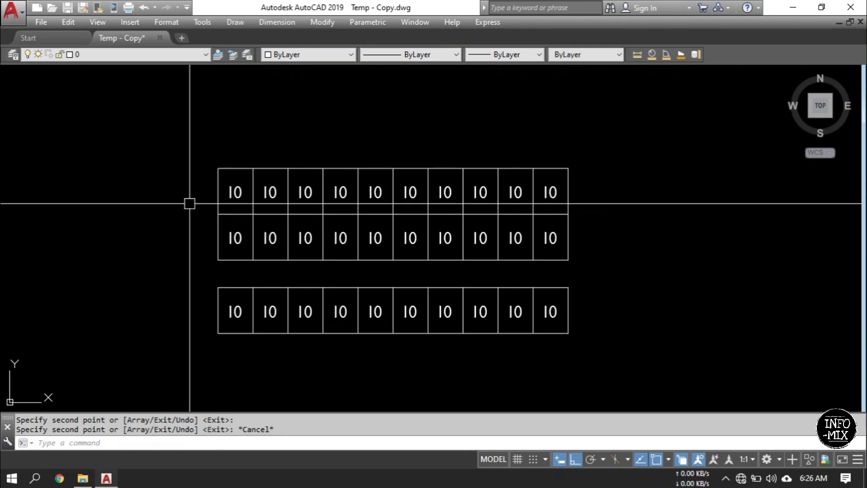
{"action": "type", "text": "TCOUNT"}
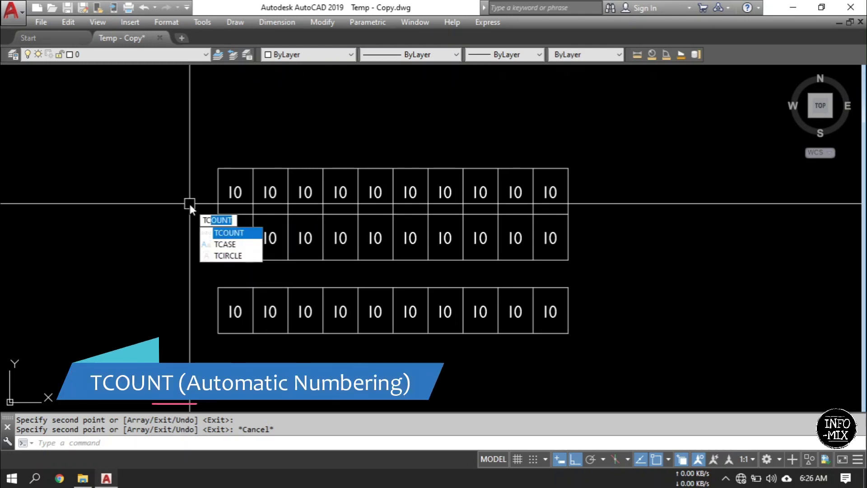
Number the top-row labels 1 to 10 left to right with TCOUNT, overwriting the old text
{"action": "key", "text": "Return"}
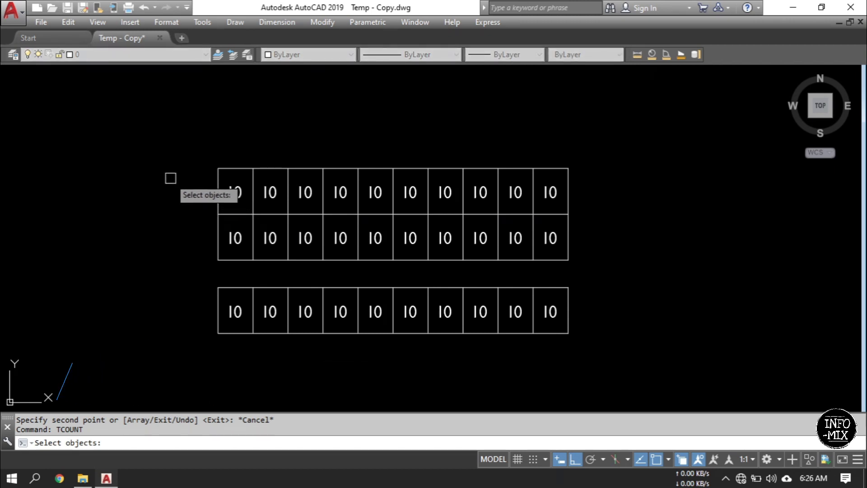
{"action": "left_click", "coordinate": [170, 178]}
{"action": "left_click", "coordinate": [620, 205]}
{"action": "key", "text": "Return"}
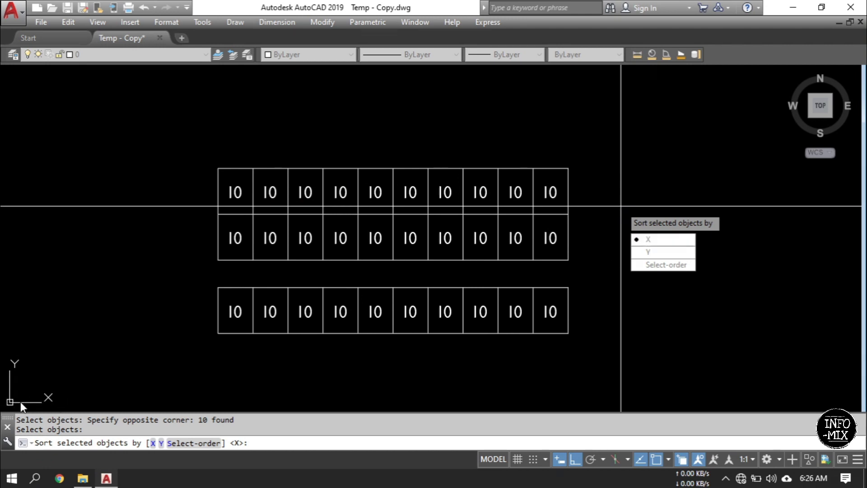
{"action": "left_click", "coordinate": [650, 239]}
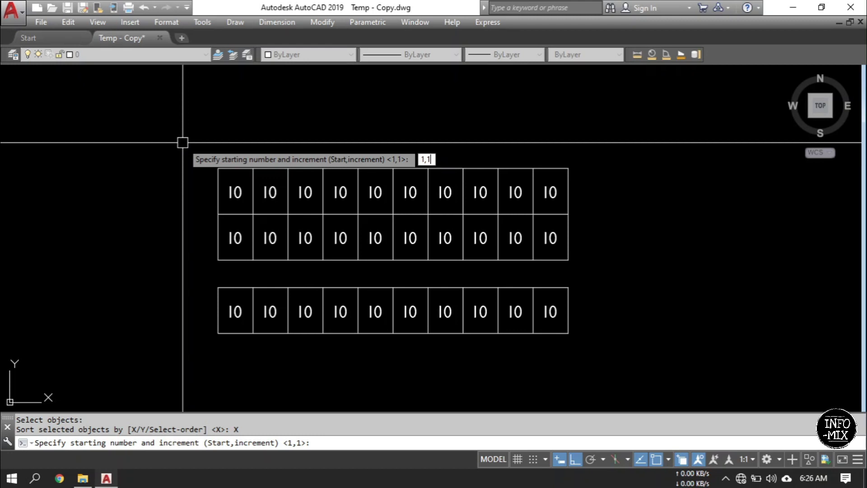
{"action": "key", "text": "Return"}
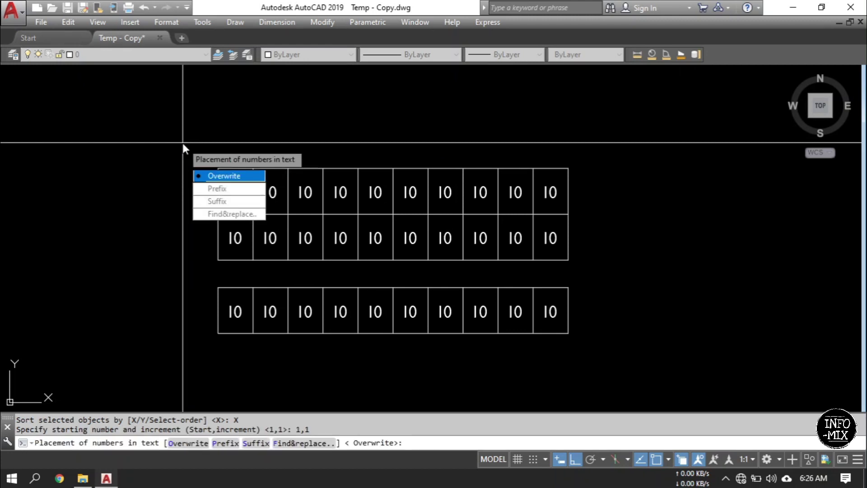
{"action": "key", "text": "Return"}
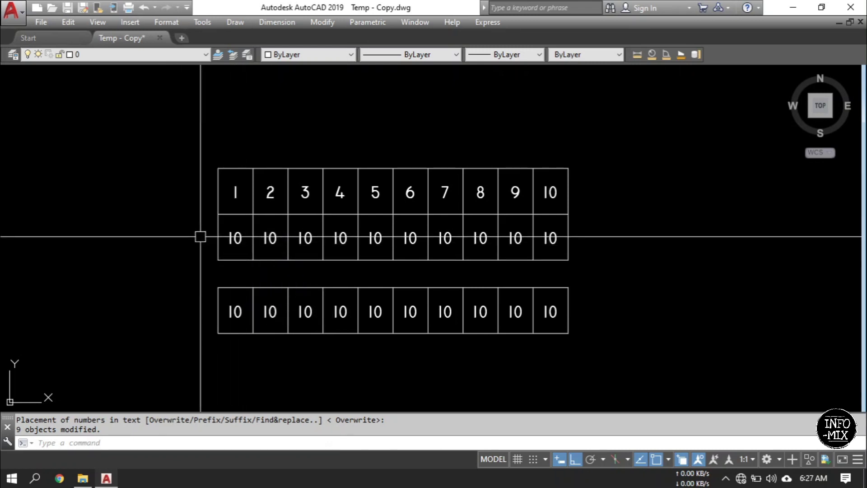
Renumber the middle row from 20 down to 11 with TCOUNT, overwriting the labels
{"action": "type", "text": "tc"}
{"action": "key", "text": "Return"}
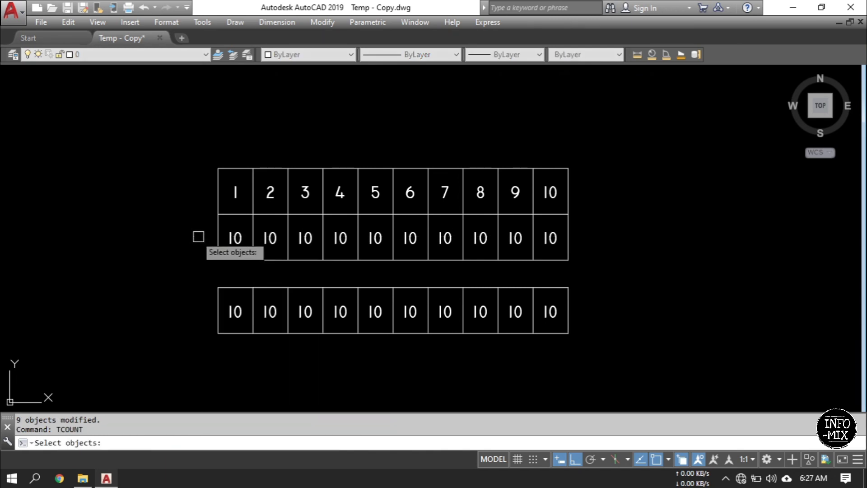
{"action": "left_click", "coordinate": [197, 236]}
{"action": "left_click", "coordinate": [605, 255]}
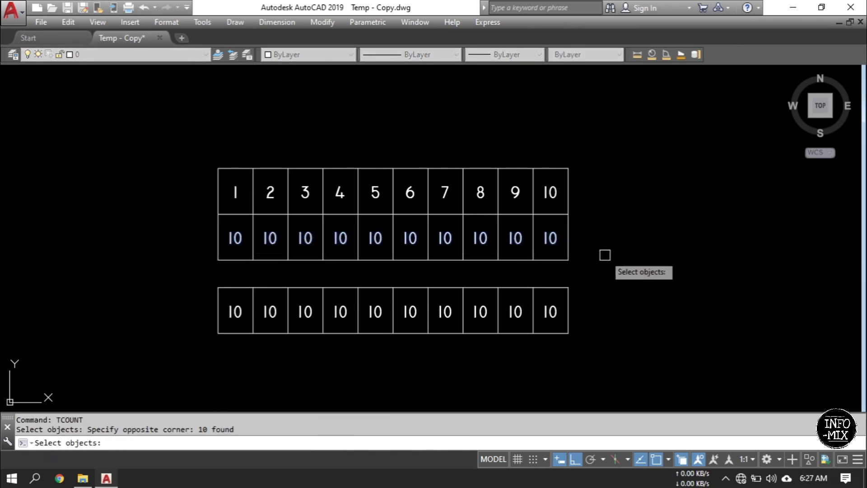
{"action": "key", "text": "Return"}
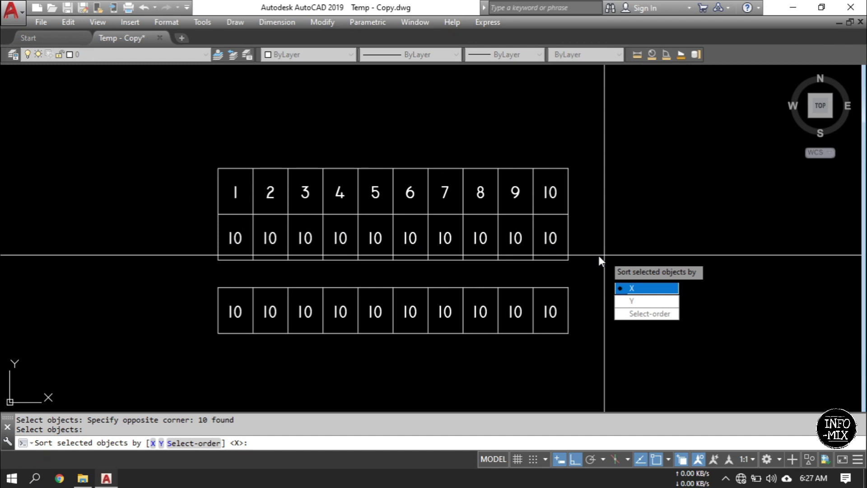
{"action": "key", "text": "Return"}
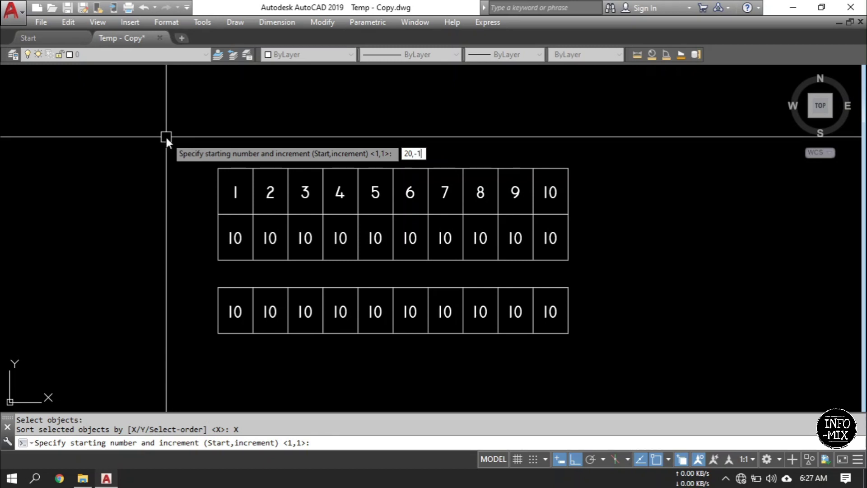
{"action": "key", "text": "Return"}
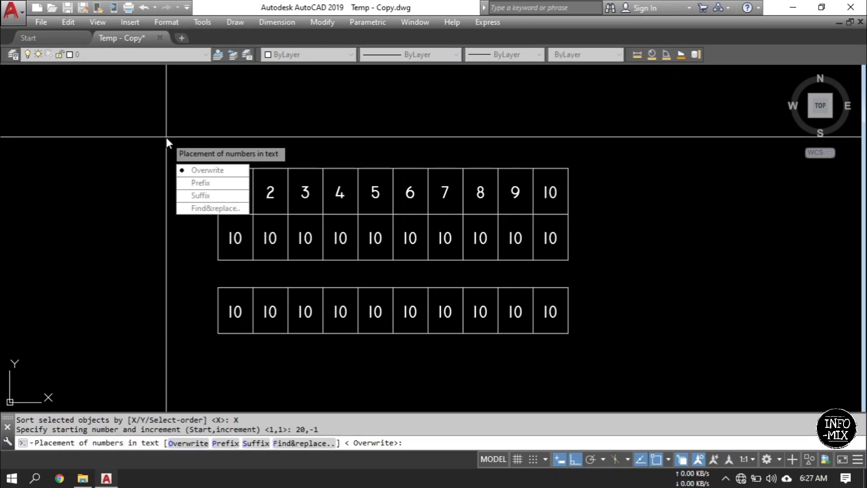
{"action": "left_click", "coordinate": [209, 170]}
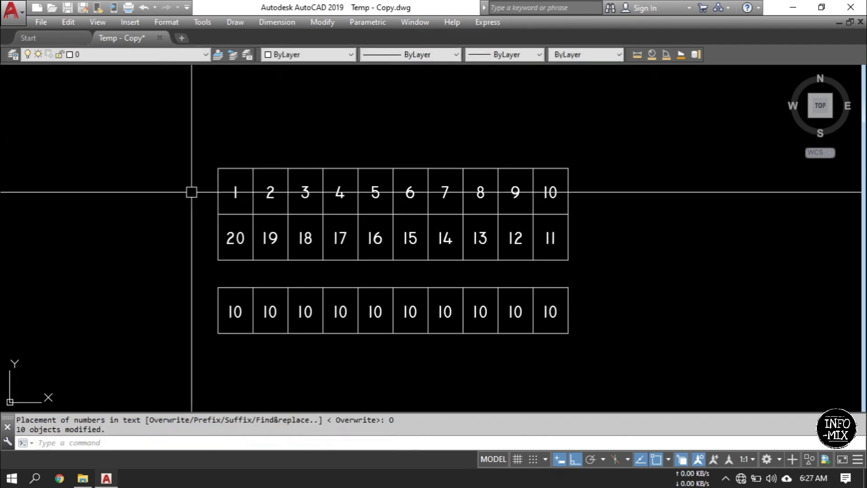
Renumber the bottom row 21 to 30 left to right, starting at 21 with increment 1
{"action": "left_click", "coordinate": [175, 295]}
{"action": "left_click", "coordinate": [672, 325]}
{"action": "key", "text": "Return"}
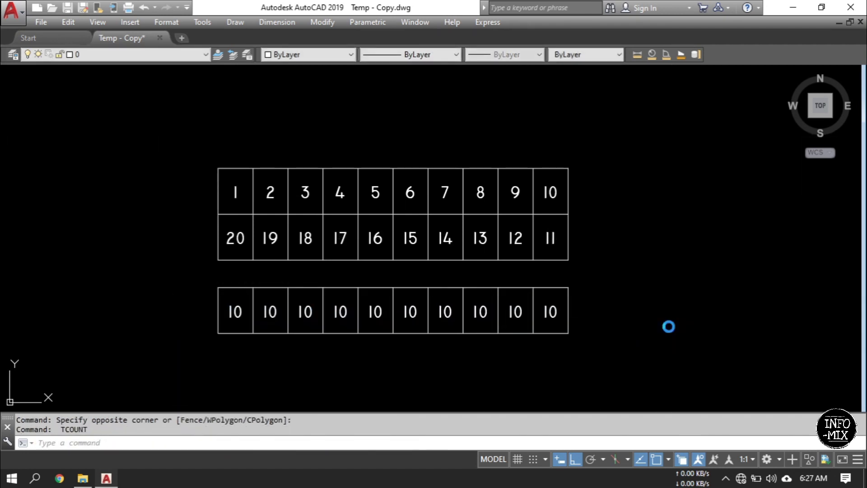
{"action": "left_click", "coordinate": [707, 365]}
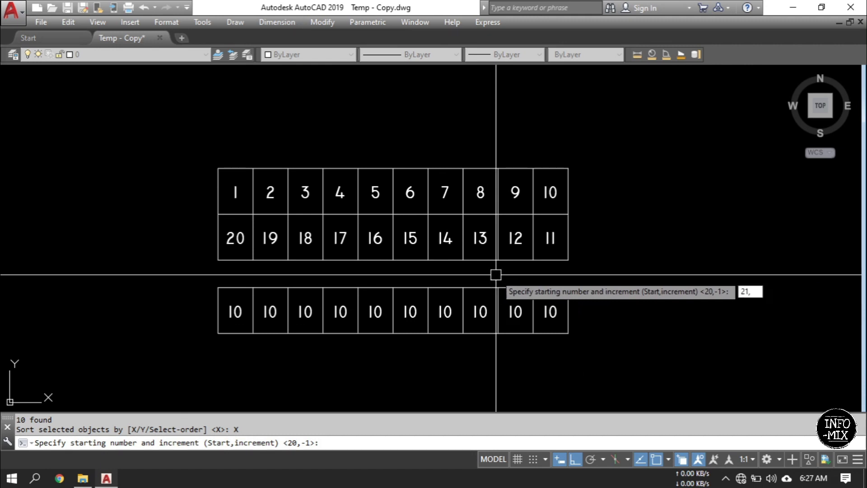
{"action": "type", "text": "21,1"}
{"action": "key", "text": "Return"}
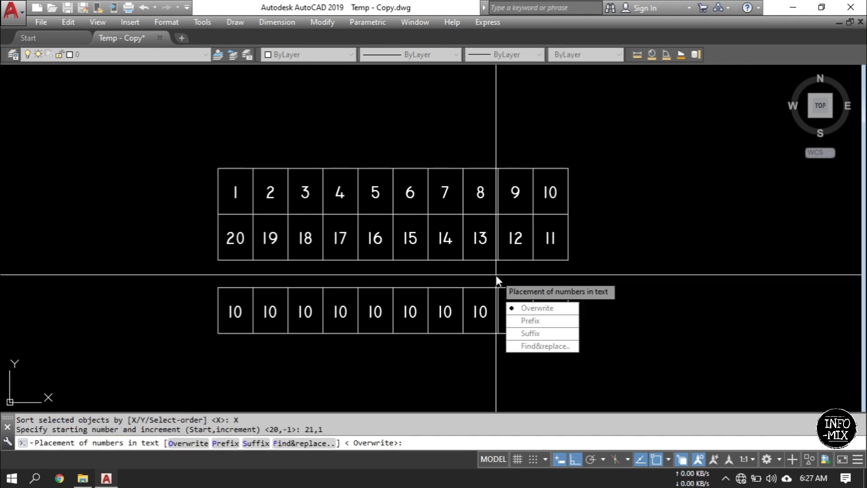
{"action": "key", "text": "Return"}
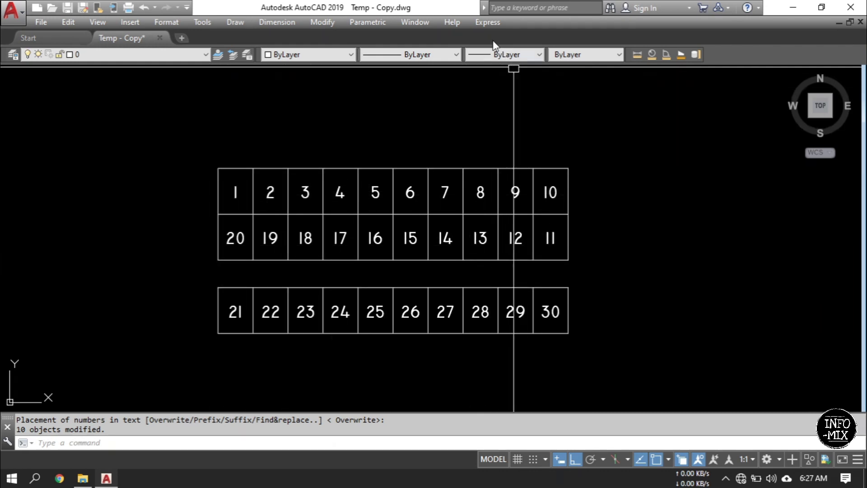
Enclose all 30 numbers in constant-size circles with a 0.10 offset using Express Enclose Text
{"action": "left_click", "coordinate": [487, 23]}
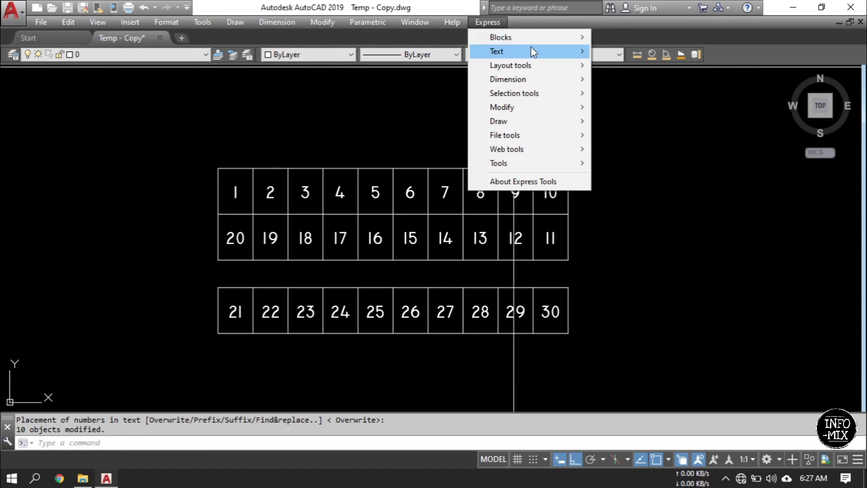
{"action": "mouse_move", "coordinate": [534, 52]}
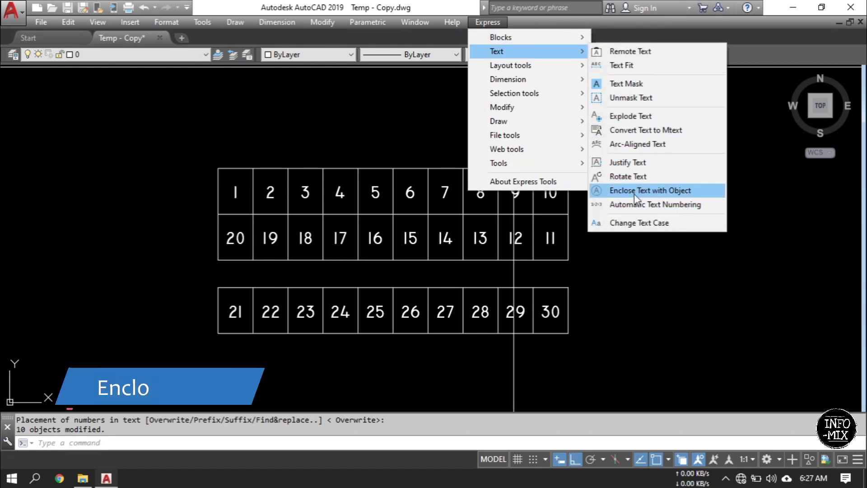
{"action": "left_click", "coordinate": [664, 190]}
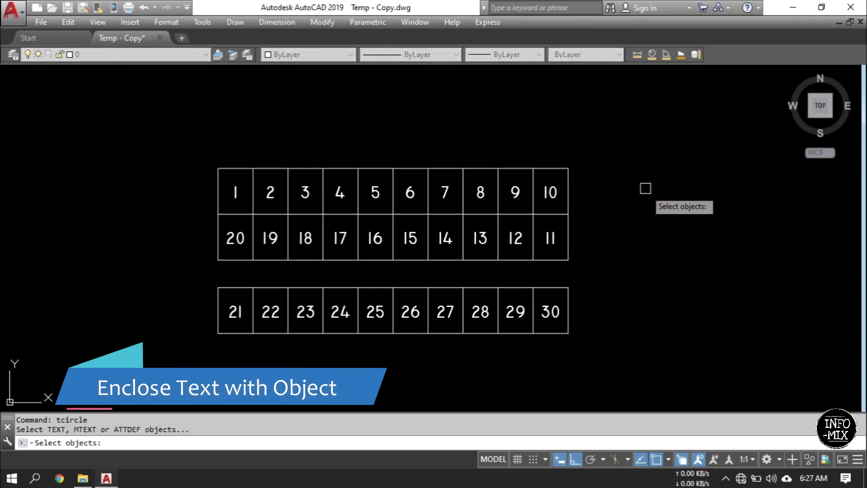
{"action": "left_click", "coordinate": [174, 181]}
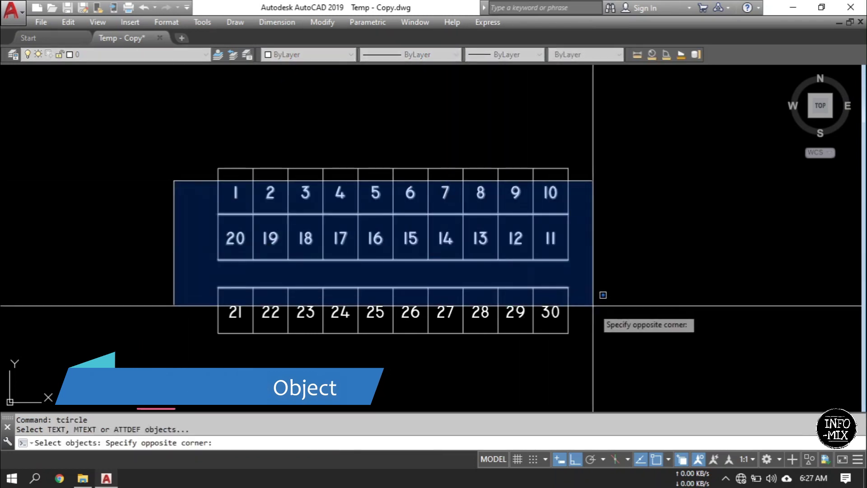
{"action": "left_click", "coordinate": [617, 312]}
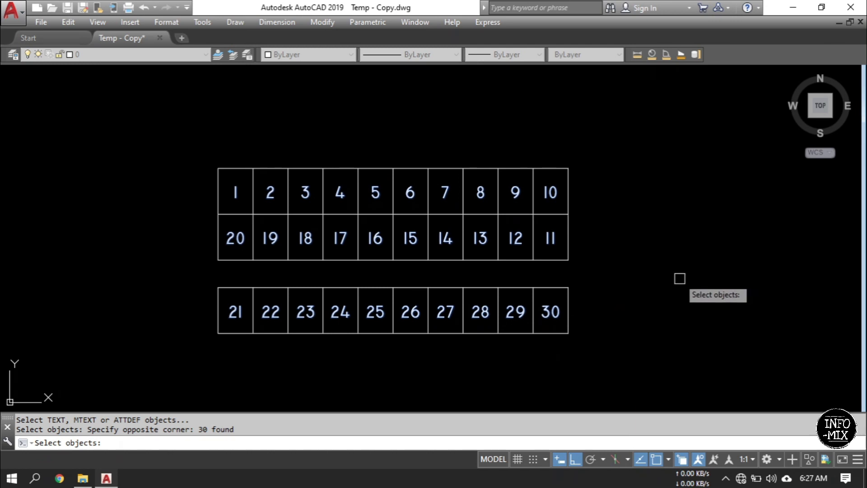
{"action": "key", "text": "Return"}
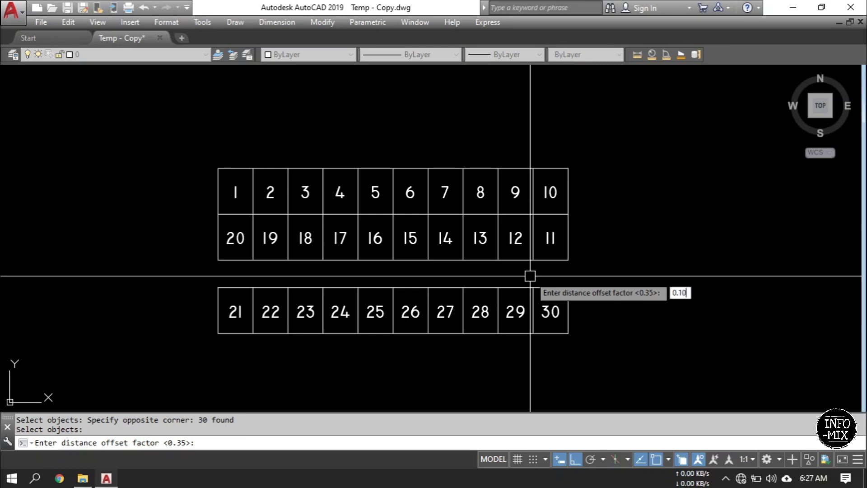
{"action": "key", "text": "Return"}
{"action": "key", "text": "Return"}
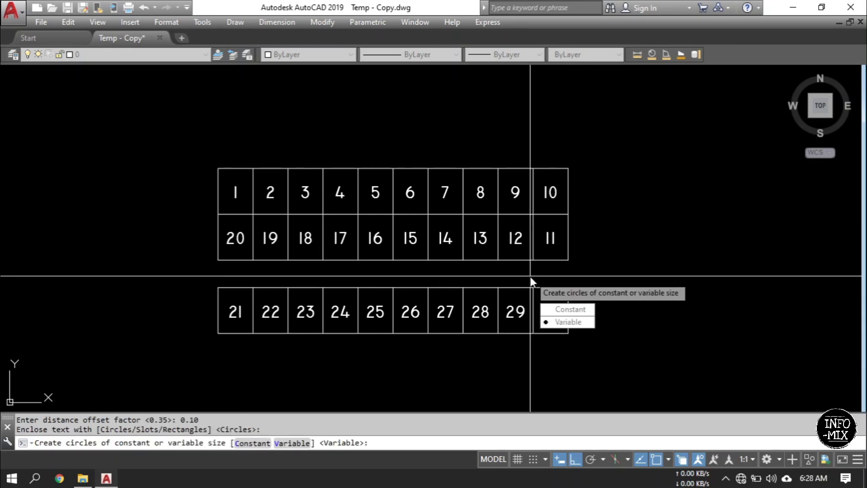
{"action": "key", "text": "Down"}
{"action": "key", "text": "Return"}
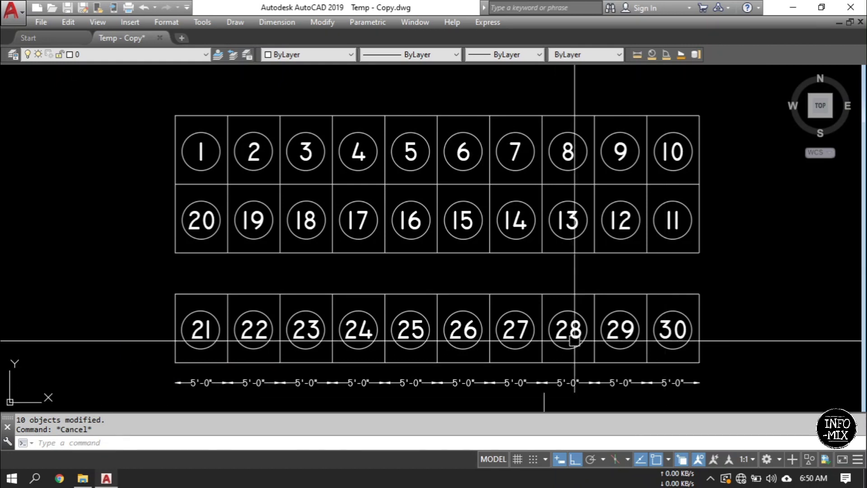
Inspect the number 16, then recentre the whole table in view
{"action": "scroll", "coordinate": [411, 219], "scroll_direction": "up", "scroll_amount": 2}
{"action": "left_click", "coordinate": [416, 215]}
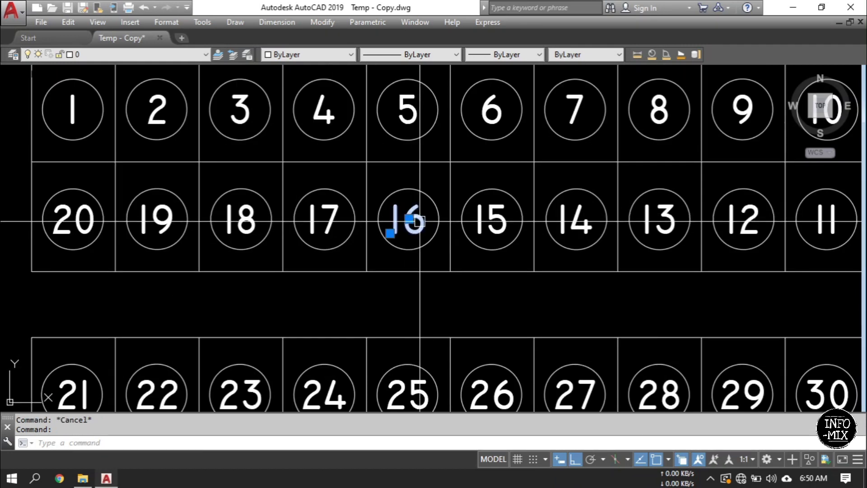
{"action": "scroll", "coordinate": [416, 215], "scroll_direction": "up", "scroll_amount": 2}
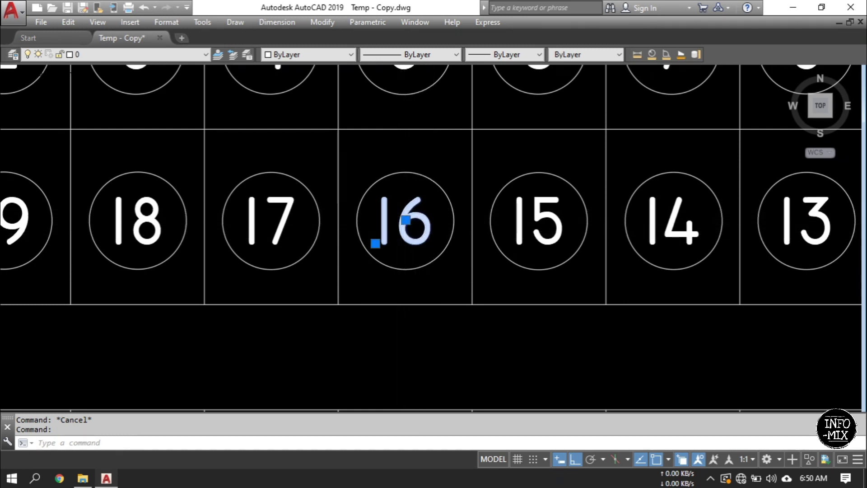
{"action": "scroll", "coordinate": [416, 225], "scroll_direction": "up", "scroll_amount": 2}
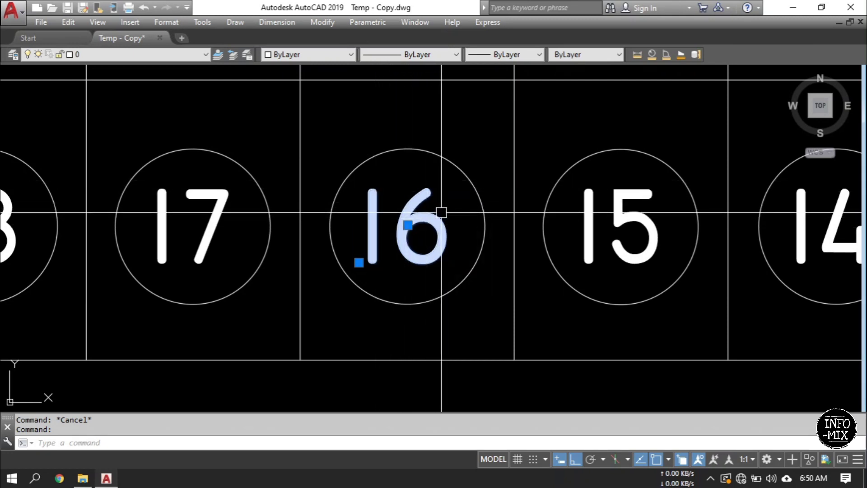
{"action": "key", "text": "Escape"}
{"action": "scroll", "coordinate": [441, 207], "scroll_direction": "down", "scroll_amount": 5}
{"action": "middle_click_drag", "start_coordinate": [365, 281], "coordinate": [331, 297]}
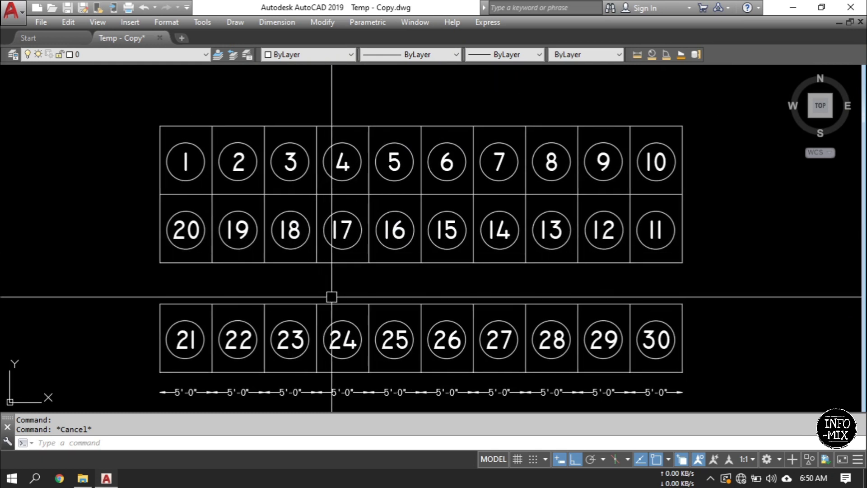
{"action": "key", "text": "Escape"}
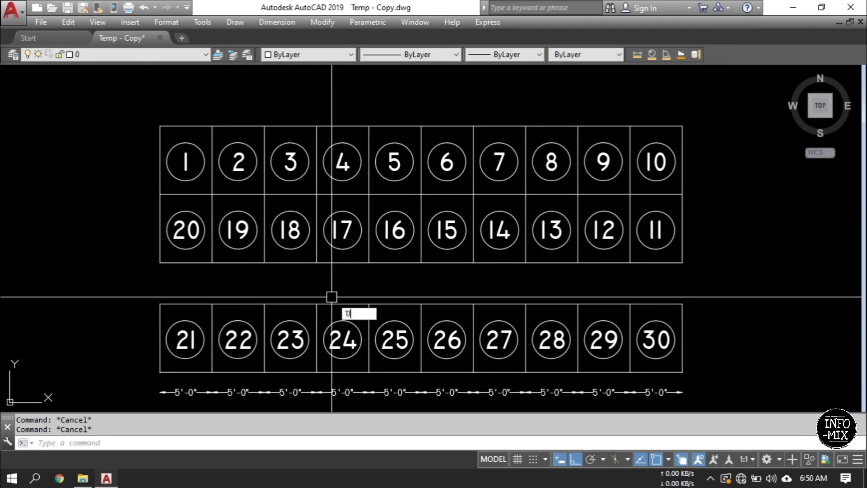
Set the justification of middle-row numbers 20 through 11 to TL with TJUST
{"action": "key", "text": "Return"}
{"action": "left_click", "coordinate": [103, 197]}
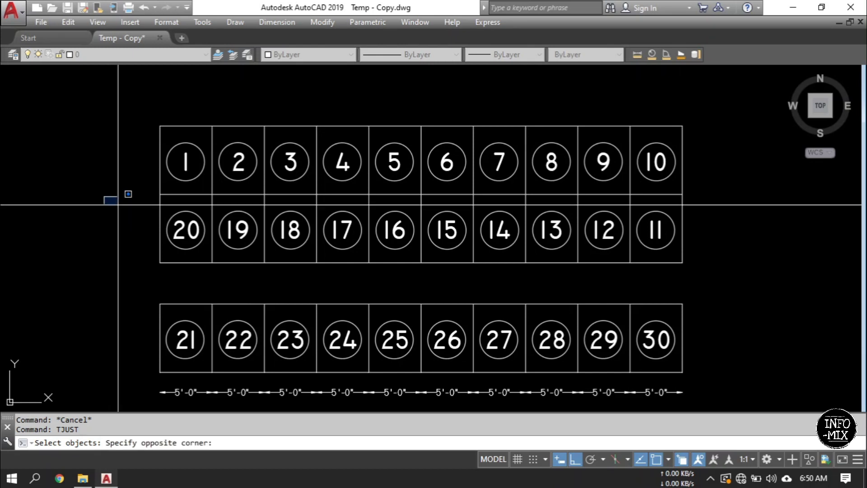
{"action": "left_click", "coordinate": [630, 264]}
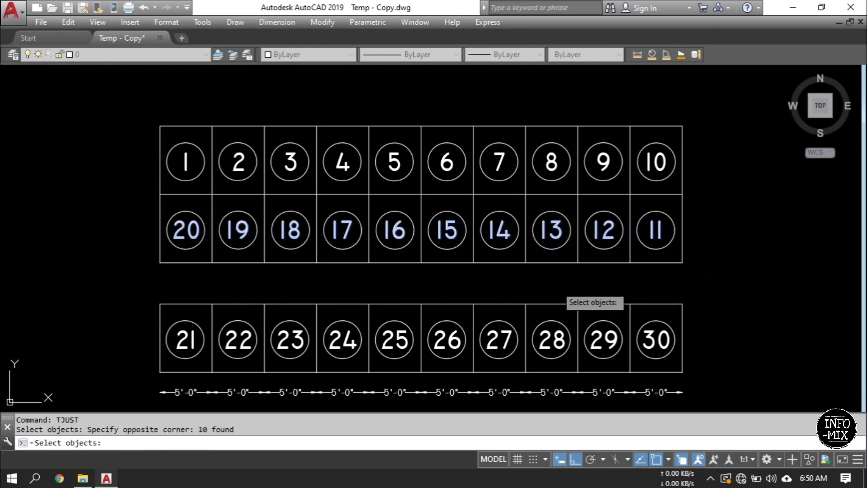
{"action": "key", "text": "Return"}
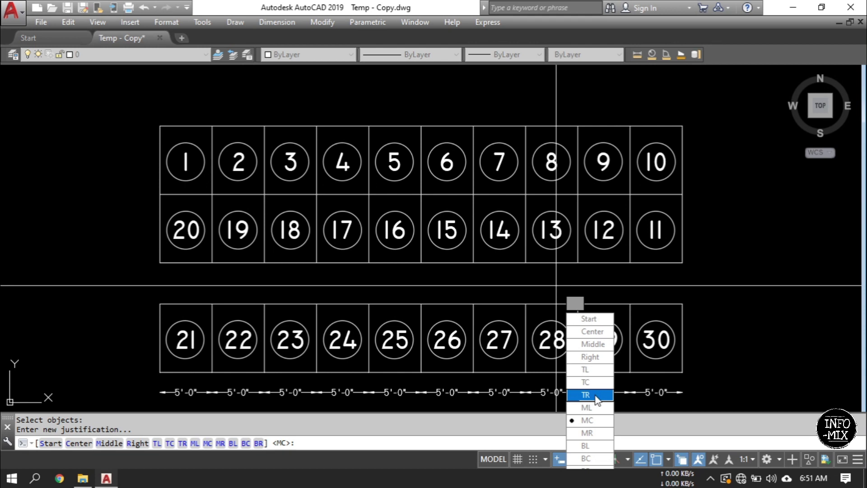
{"action": "left_click", "coordinate": [590, 371]}
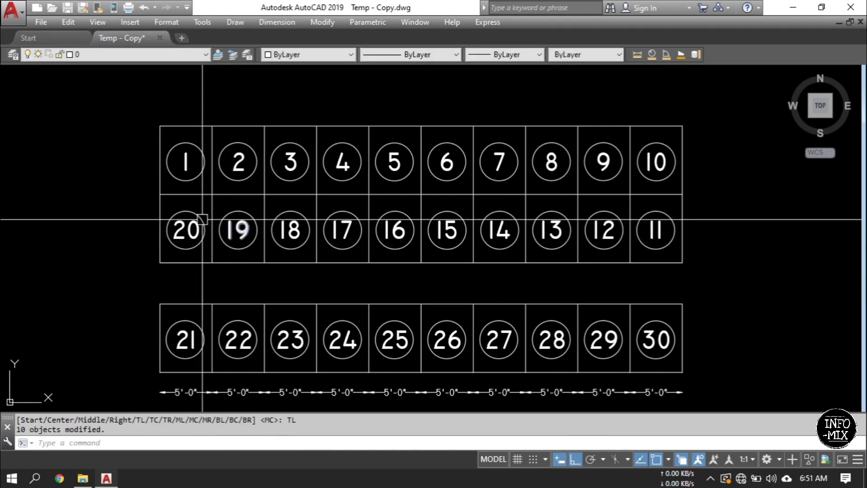
{"action": "scroll", "coordinate": [194, 237], "scroll_direction": "up", "scroll_amount": 2}
Enlarge the number 4 with the SCALE command
{"action": "left_click", "coordinate": [195, 237]}
{"action": "left_click", "coordinate": [266, 236]}
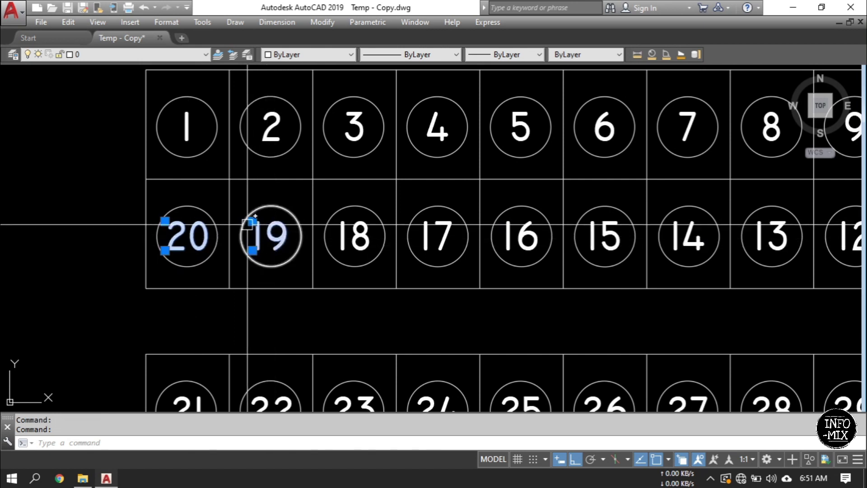
{"action": "left_click", "coordinate": [267, 129]}
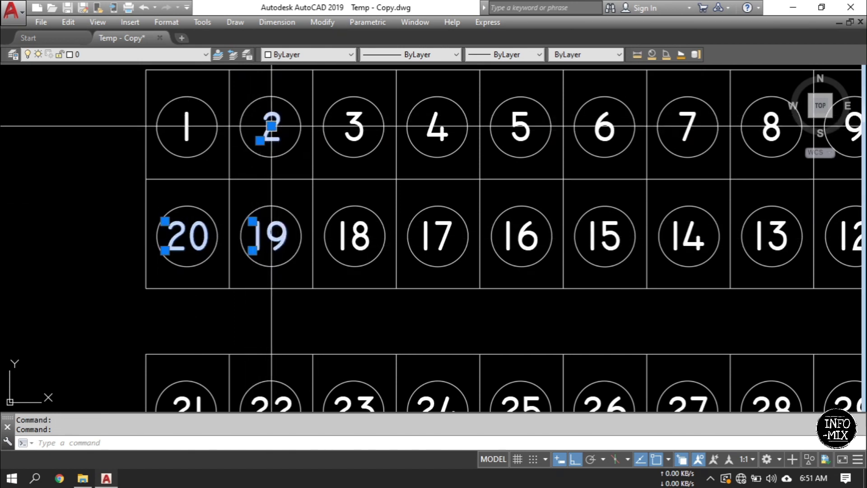
{"action": "key", "text": "Escape"}
{"action": "key", "text": "Escape"}
{"action": "scroll", "coordinate": [336, 248], "scroll_direction": "down", "scroll_amount": 2}
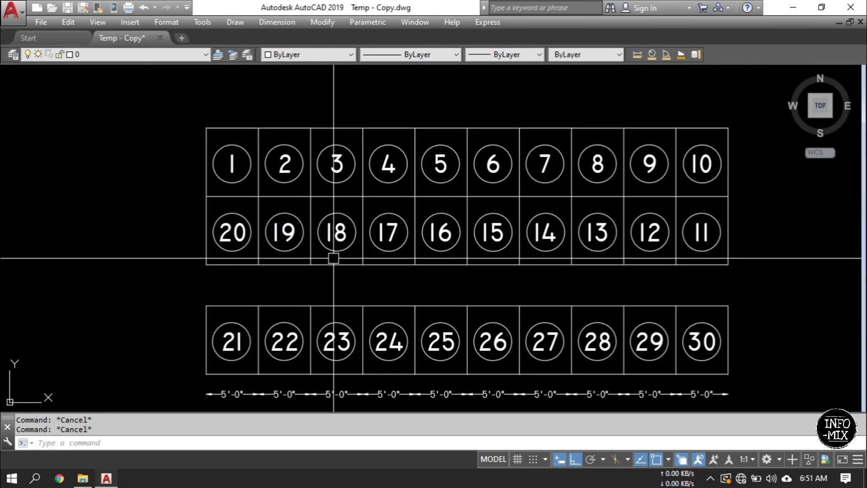
{"action": "scroll", "coordinate": [365, 171], "scroll_direction": "up", "scroll_amount": 3}
{"action": "left_click", "coordinate": [364, 174]}
{"action": "type", "text": "sc"}
{"action": "key", "text": "Return"}
{"action": "scroll", "coordinate": [363, 176], "scroll_direction": "up", "scroll_amount": 2}
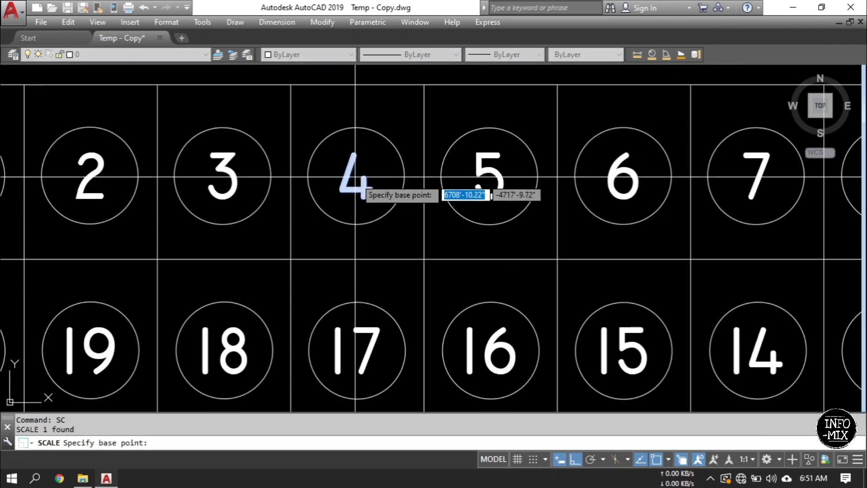
{"action": "left_click", "coordinate": [357, 176]}
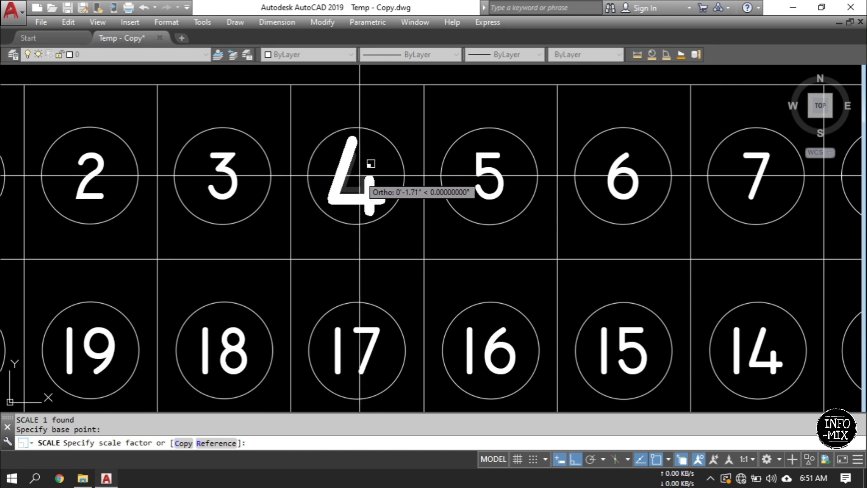
{"action": "key", "text": "Escape"}
{"action": "key", "text": "Escape"}
{"action": "scroll", "coordinate": [371, 185], "scroll_direction": "down", "scroll_amount": 3}
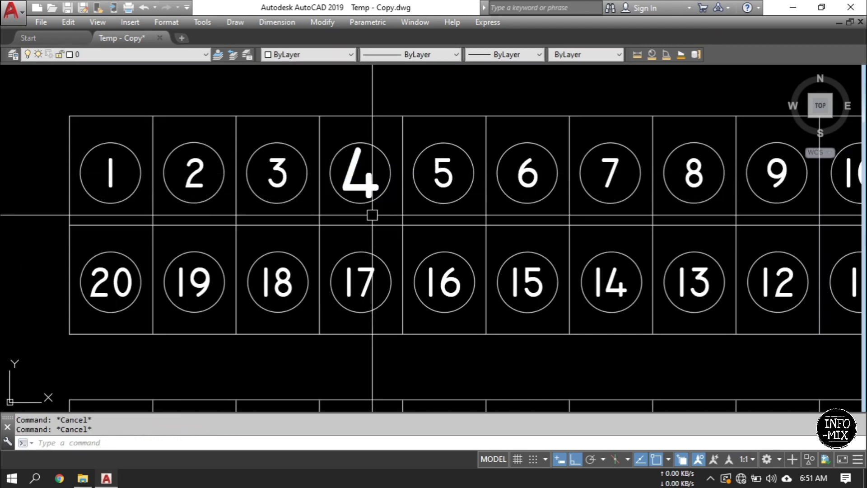
Match the enlarged 4's text properties onto numbers 3, 2, 20, 17 and 14
{"action": "type", "text": "ma"}
{"action": "key", "text": "Return"}
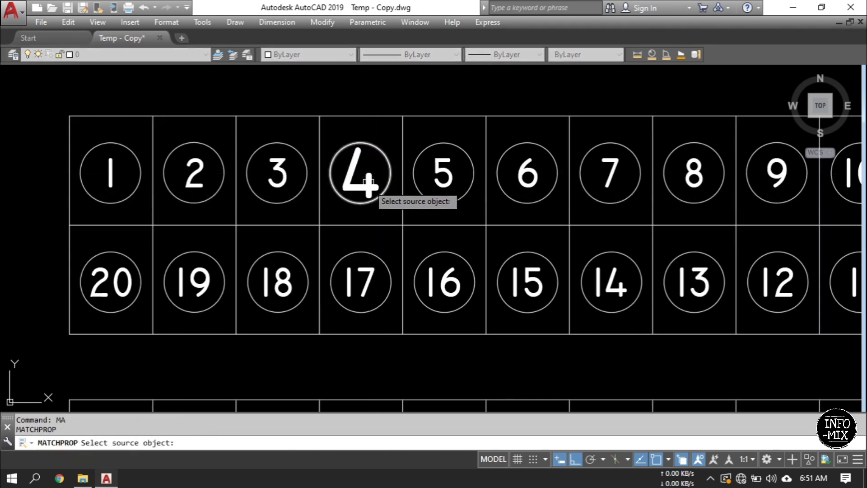
{"action": "left_click", "coordinate": [368, 176]}
{"action": "left_click", "coordinate": [282, 168]}
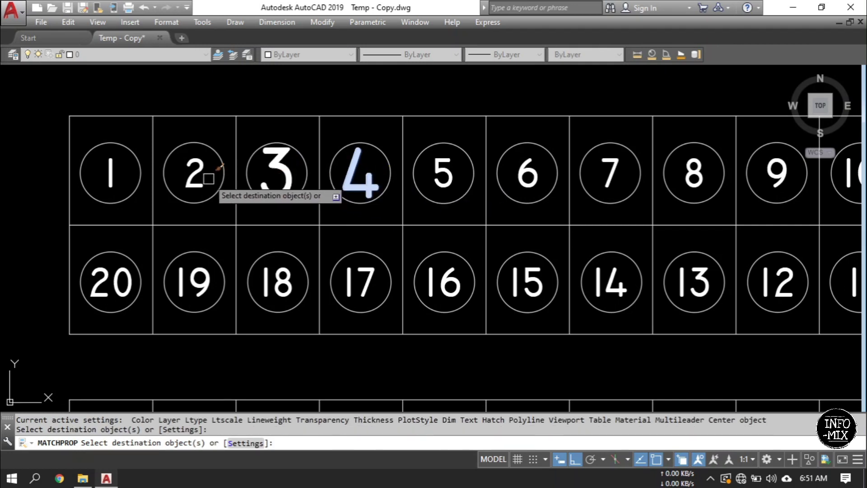
{"action": "left_click", "coordinate": [195, 171]}
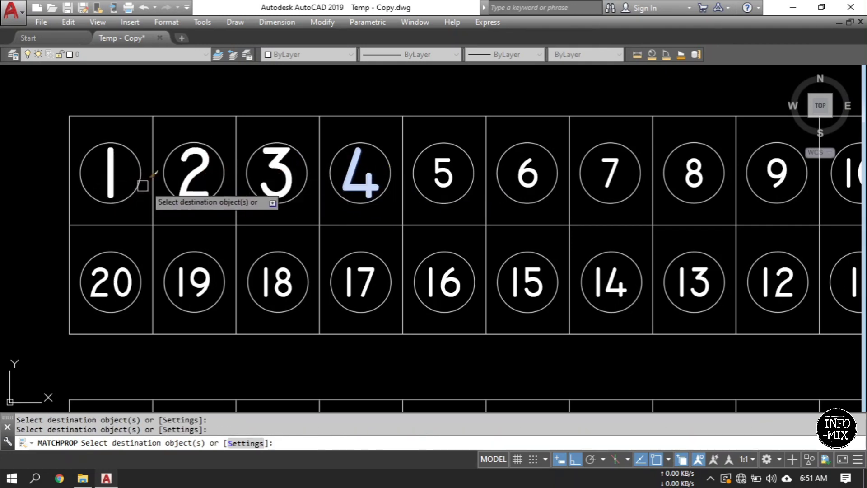
{"action": "scroll", "coordinate": [195, 158], "scroll_direction": "down", "scroll_amount": 1}
{"action": "scroll", "coordinate": [251, 164], "scroll_direction": "up", "scroll_amount": 1}
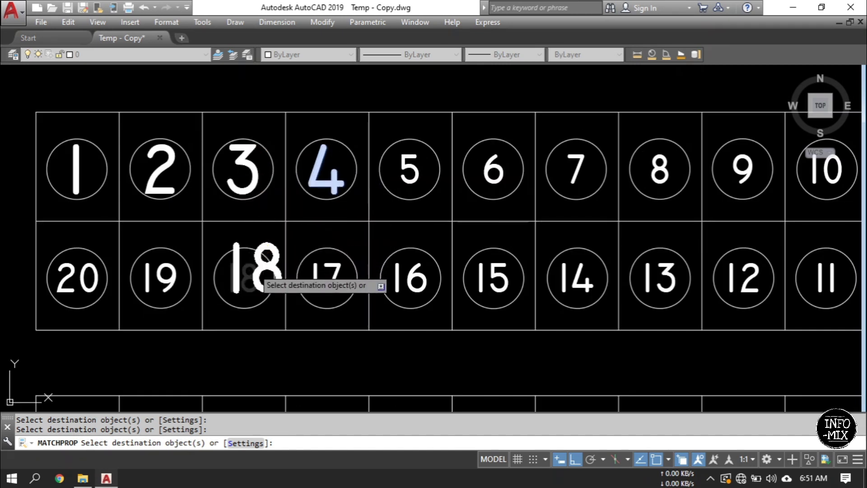
{"action": "left_click", "coordinate": [83, 273]}
{"action": "left_click", "coordinate": [317, 276]}
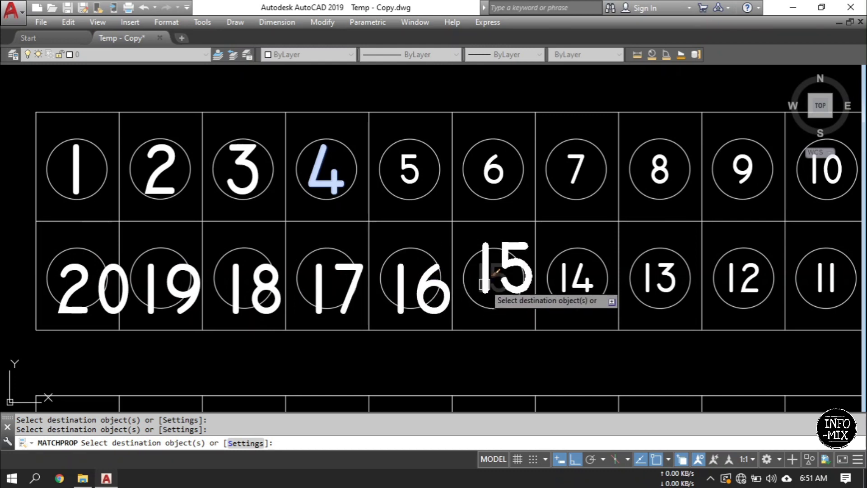
{"action": "left_click", "coordinate": [577, 280]}
{"action": "key", "text": "Escape"}
{"action": "scroll", "coordinate": [576, 208], "scroll_direction": "down", "scroll_amount": 3}
{"action": "key", "text": "Escape"}
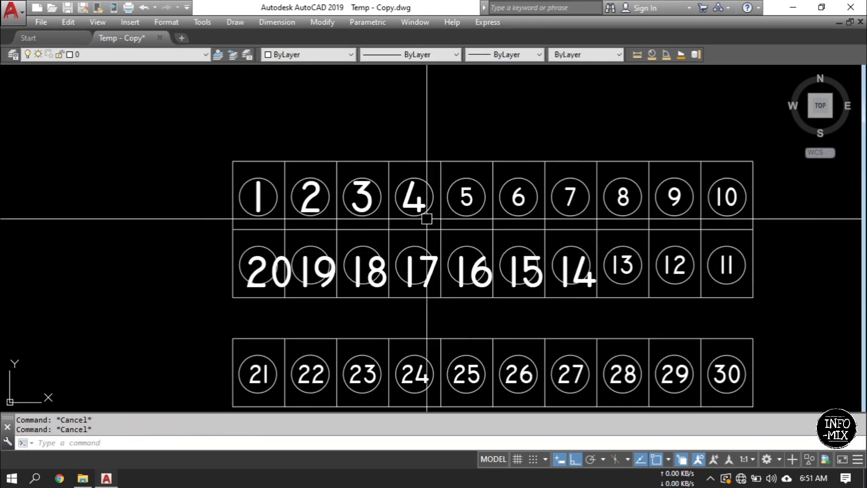
{"action": "scroll", "coordinate": [409, 214], "scroll_direction": "up", "scroll_amount": 3}
{"action": "left_click", "coordinate": [408, 213]}
Select all 30 circles around the numbers and delete them
{"action": "right_click", "coordinate": [388, 103]}
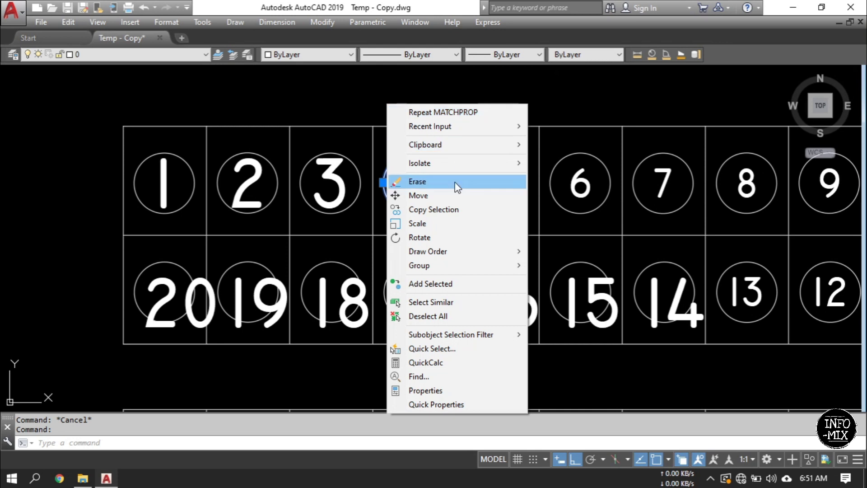
{"action": "left_click", "coordinate": [466, 309]}
{"action": "key", "text": "Delete"}
{"action": "scroll", "coordinate": [447, 296], "scroll_direction": "down", "scroll_amount": 4}
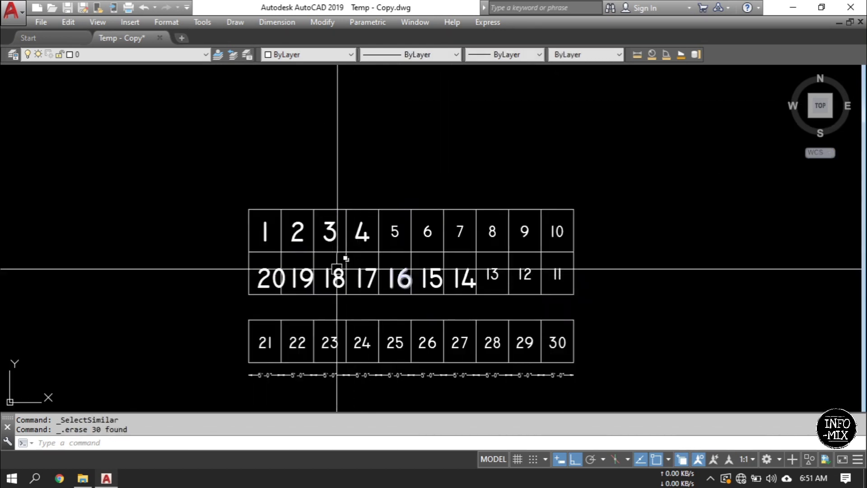
{"action": "scroll", "coordinate": [393, 263], "scroll_direction": "up", "scroll_amount": 2}
{"action": "scroll", "coordinate": [413, 271], "scroll_direction": "up", "scroll_amount": 2}
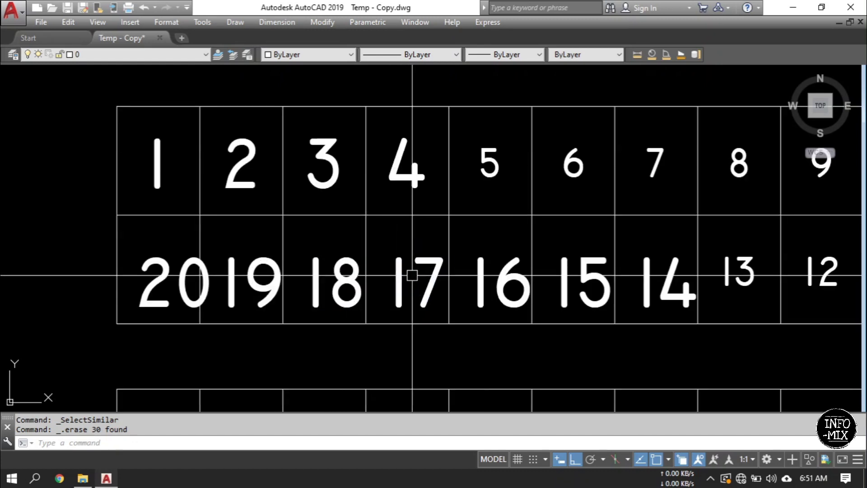
Move the numbers 20 and 19 so each sits inside its own cell
{"action": "left_click", "coordinate": [172, 284]}
{"action": "type", "text": "m"}
{"action": "key", "text": "space"}
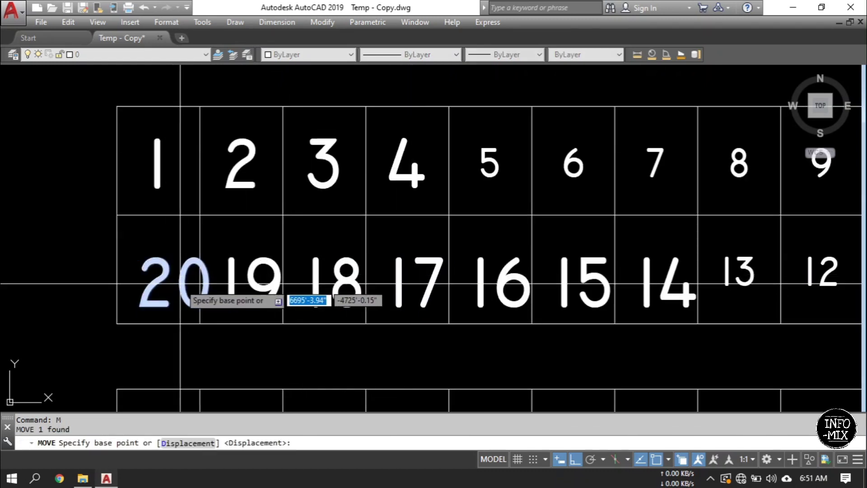
{"action": "left_click", "coordinate": [172, 284]}
{"action": "key", "text": "F8"}
{"action": "left_click", "coordinate": [165, 268]}
{"action": "left_click", "coordinate": [246, 276]}
{"action": "type", "text": "m"}
{"action": "key", "text": "space"}
{"action": "left_click", "coordinate": [259, 271]}
{"action": "key", "text": "F8"}
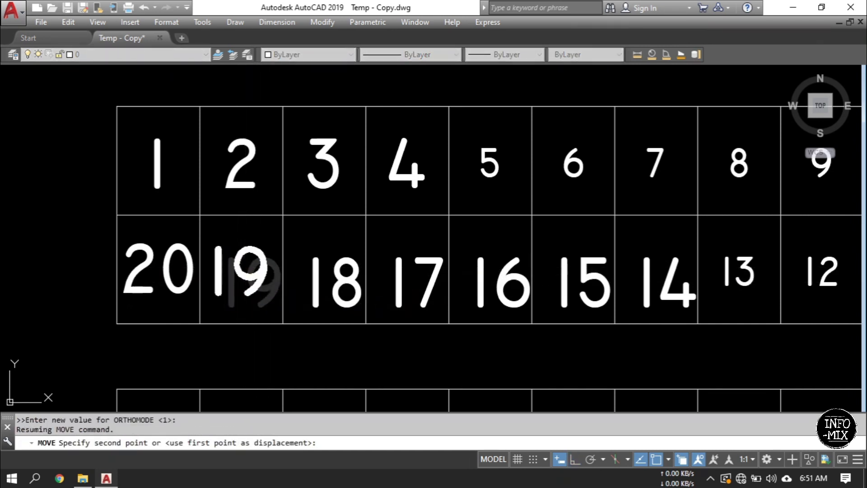
{"action": "left_click", "coordinate": [245, 271]}
{"action": "key", "text": "Escape"}
Move the number 18 to centre it in its cell
{"action": "scroll", "coordinate": [298, 253], "scroll_direction": "down", "scroll_amount": 2}
{"action": "key", "text": "Escape"}
{"action": "middle_click_drag", "start_coordinate": [308, 247], "coordinate": [298, 249]}
{"action": "scroll", "coordinate": [298, 249], "scroll_direction": "up", "scroll_amount": 2}
{"action": "left_click", "coordinate": [287, 271]}
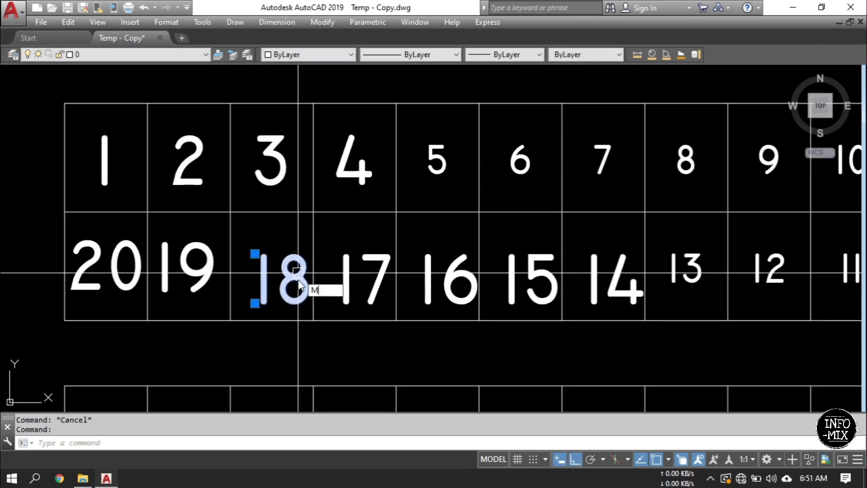
{"action": "type", "text": "m"}
{"action": "key", "text": "space"}
{"action": "left_click", "coordinate": [281, 278]}
{"action": "key", "text": "F8"}
{"action": "left_click", "coordinate": [271, 266]}
{"action": "key", "text": "Escape"}
{"action": "key", "text": "Escape"}
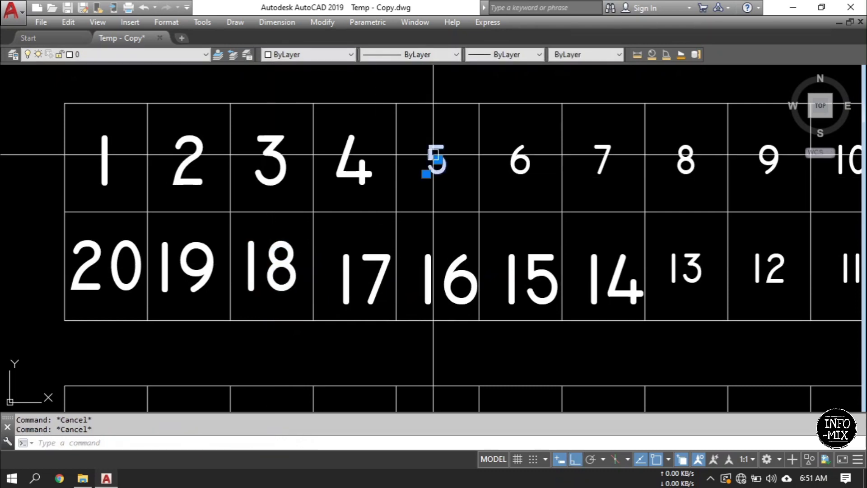
{"action": "scroll", "coordinate": [431, 180], "scroll_direction": "down", "scroll_amount": 3}
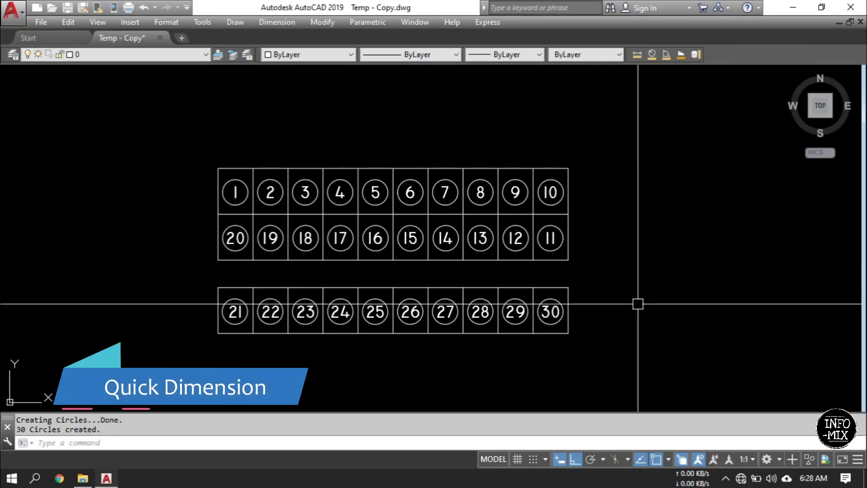
Quick-dimension the bottom row's vertical lines as a continuous chain of ten 5'-0" dimensions
{"action": "middle_click_drag", "start_coordinate": [631, 292], "coordinate": [614, 284]}
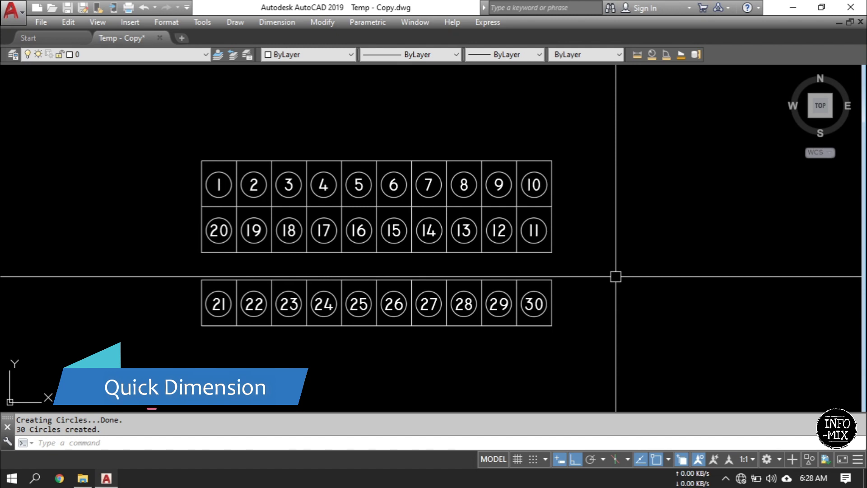
{"action": "type", "text": "DIM"}
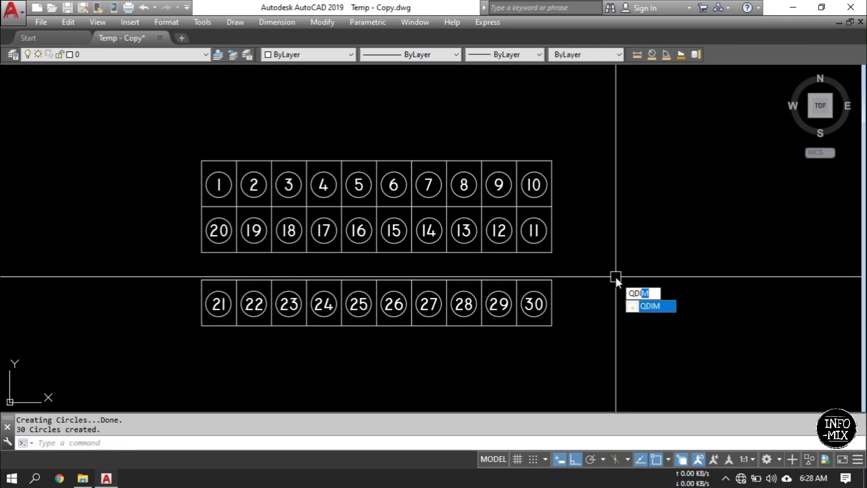
{"action": "key", "text": "Return"}
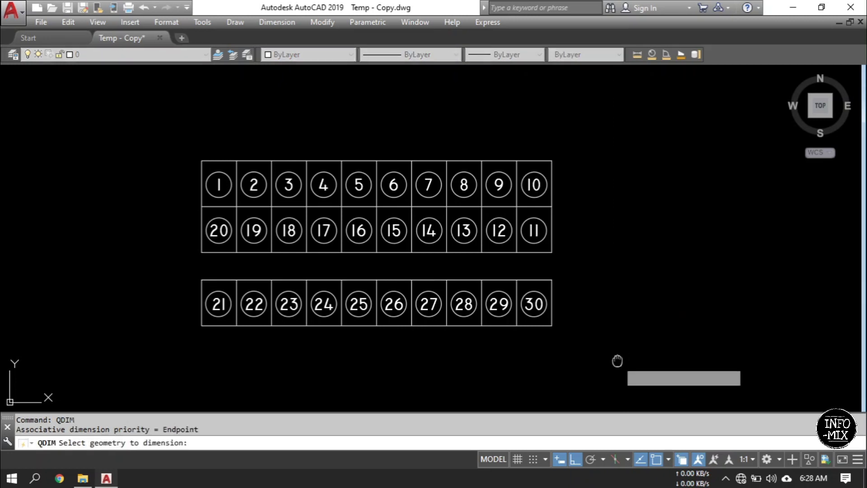
{"action": "middle_click_drag", "start_coordinate": [617, 361], "coordinate": [633, 335]}
{"action": "scroll", "coordinate": [582, 286], "scroll_direction": "up", "scroll_amount": 5}
{"action": "scroll", "coordinate": [568, 301], "scroll_direction": "down", "scroll_amount": 5}
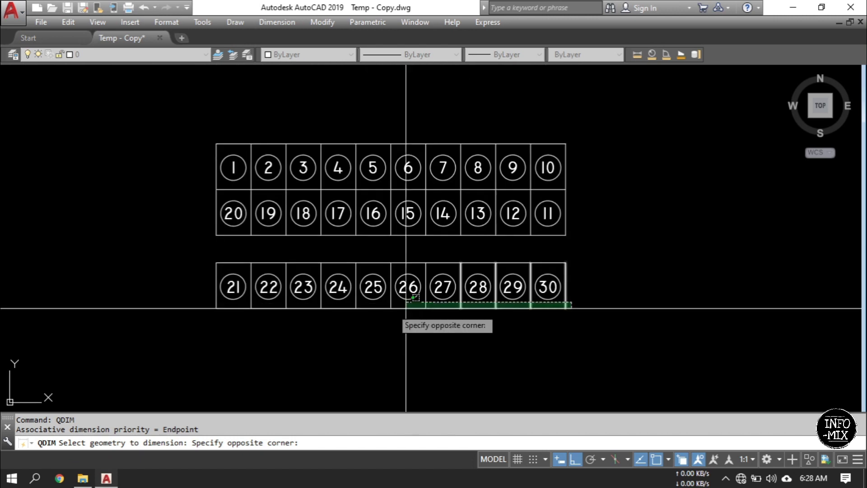
{"action": "scroll", "coordinate": [193, 300], "scroll_direction": "up", "scroll_amount": 5}
{"action": "left_click", "coordinate": [171, 300]}
{"action": "scroll", "coordinate": [171, 301], "scroll_direction": "down", "scroll_amount": 5}
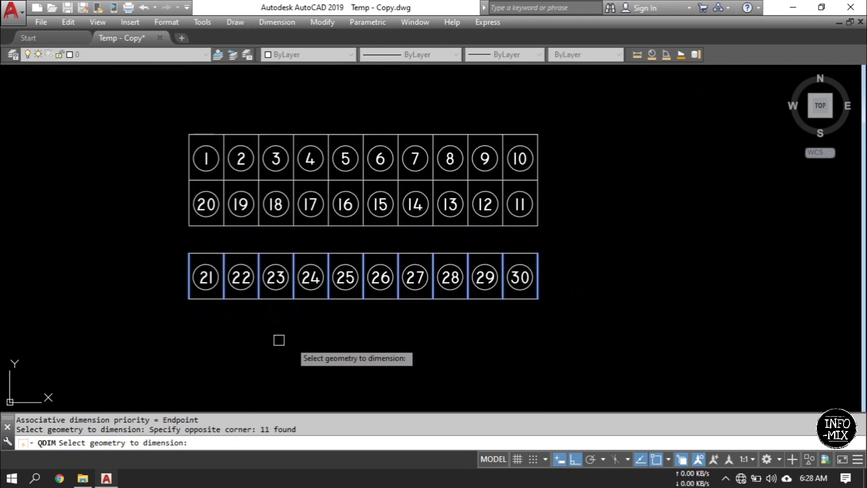
{"action": "key", "text": "Return"}
{"action": "scroll", "coordinate": [298, 334], "scroll_direction": "up", "scroll_amount": 2}
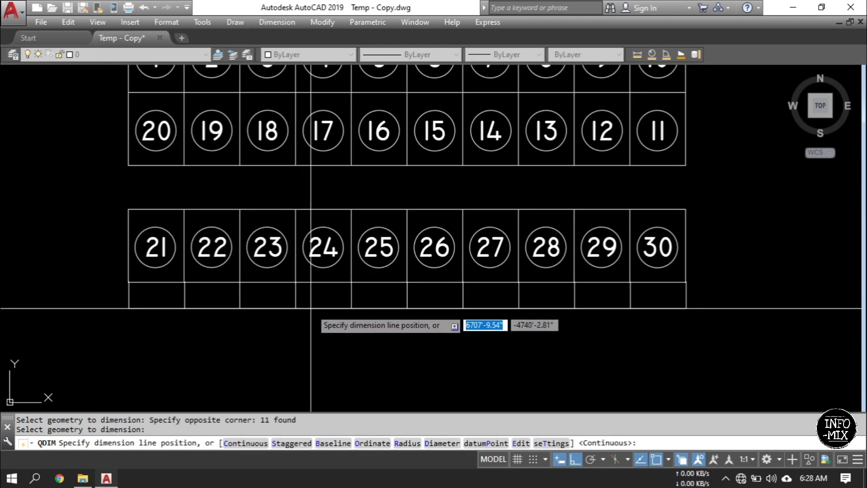
{"action": "left_click", "coordinate": [309, 306]}
Pan across the drawing to bring the wall-section drawing into view
{"action": "middle_click_drag", "start_coordinate": [478, 328], "coordinate": [509, 332]}
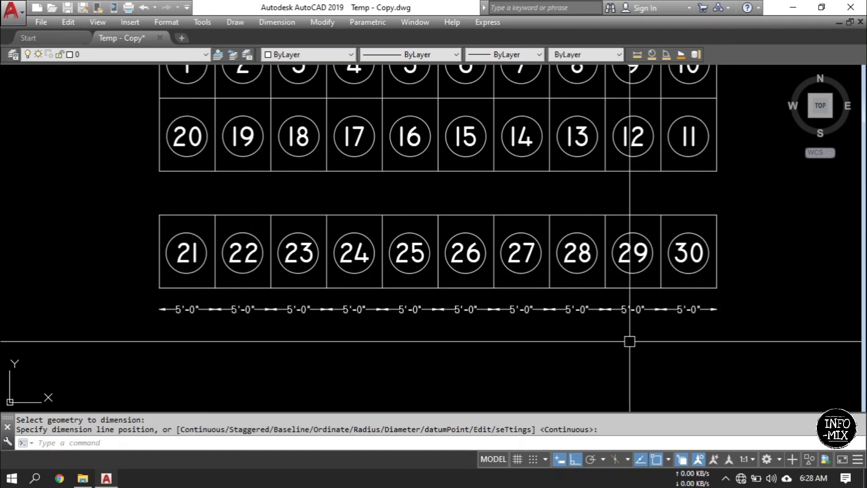
{"action": "middle_click_drag", "start_coordinate": [621, 342], "coordinate": [567, 344]}
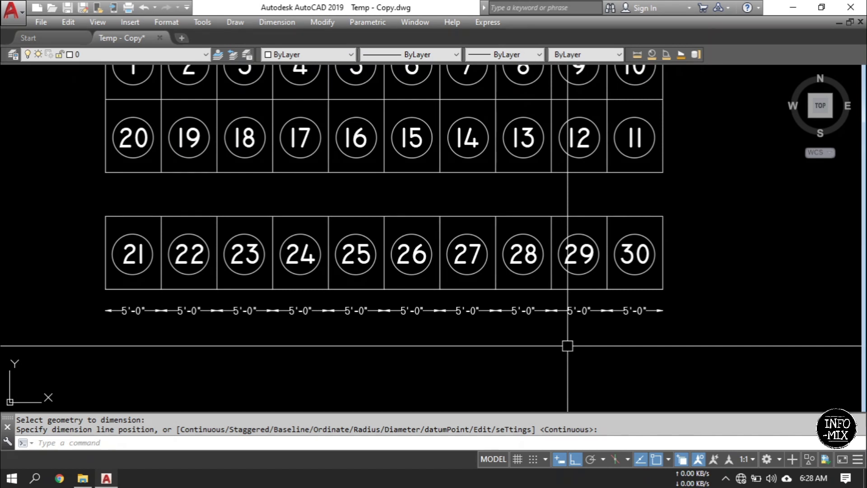
{"action": "scroll", "coordinate": [545, 345], "scroll_direction": "down", "scroll_amount": 5}
{"action": "mouse_move", "coordinate": [641, 284]}
{"action": "middle_mouse_down"}
{"action": "mouse_move", "coordinate": [524, 293]}
{"action": "mouse_move", "coordinate": [529, 271]}
{"action": "mouse_move", "coordinate": [491, 277]}
{"action": "middle_mouse_up"}
{"action": "scroll", "coordinate": [524, 294], "scroll_direction": "up", "scroll_amount": 6}
{"action": "left_click", "coordinate": [648, 356]}
{"action": "left_click", "coordinate": [549, 121]}
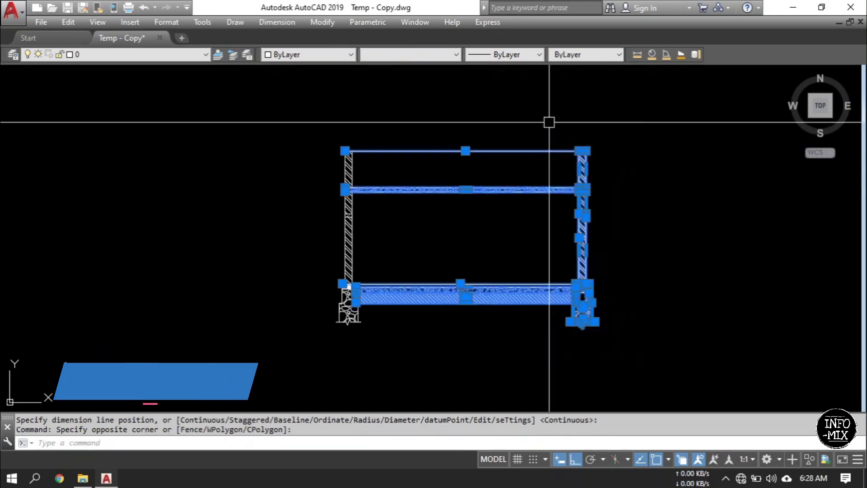
{"action": "type", "text": "s"}
{"action": "key", "text": "Return"}
{"action": "left_click", "coordinate": [574, 113]}
{"action": "left_click", "coordinate": [608, 112]}
{"action": "key", "text": "Escape"}
{"action": "scroll", "coordinate": [578, 289], "scroll_direction": "up", "scroll_amount": 2}
{"action": "scroll", "coordinate": [570, 300], "scroll_direction": "up", "scroll_amount": 2}
{"action": "scroll", "coordinate": [578, 300], "scroll_direction": "down", "scroll_amount": 2}
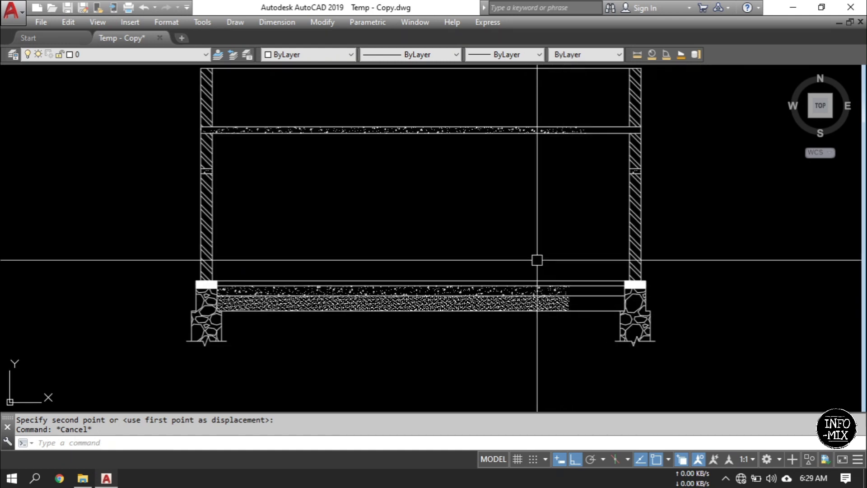
{"action": "key", "text": "ctrl+z"}
{"action": "key", "text": "ctrl+z"}
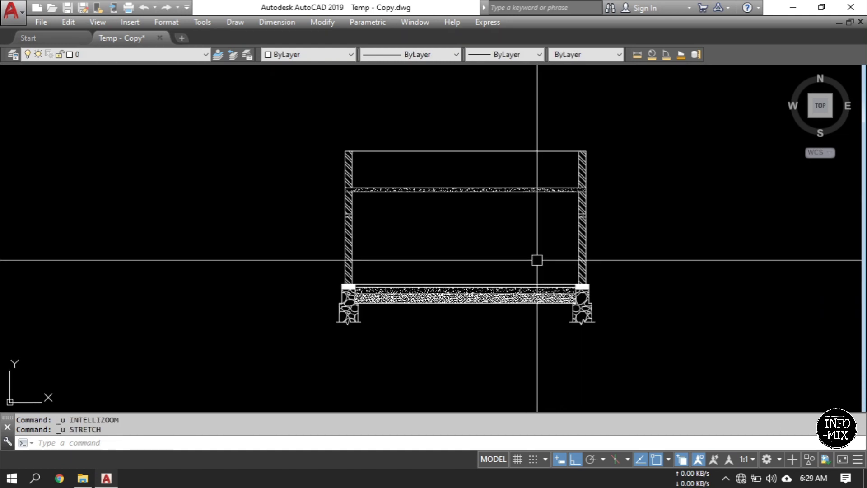
{"action": "key", "text": "Return"}
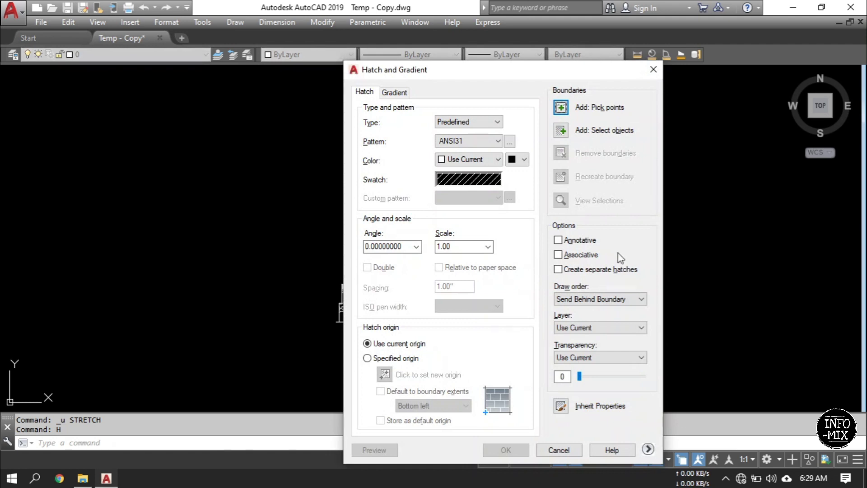
Fill the wall section's room space with an associative hatch by picking a point inside it
{"action": "left_click", "coordinate": [576, 257]}
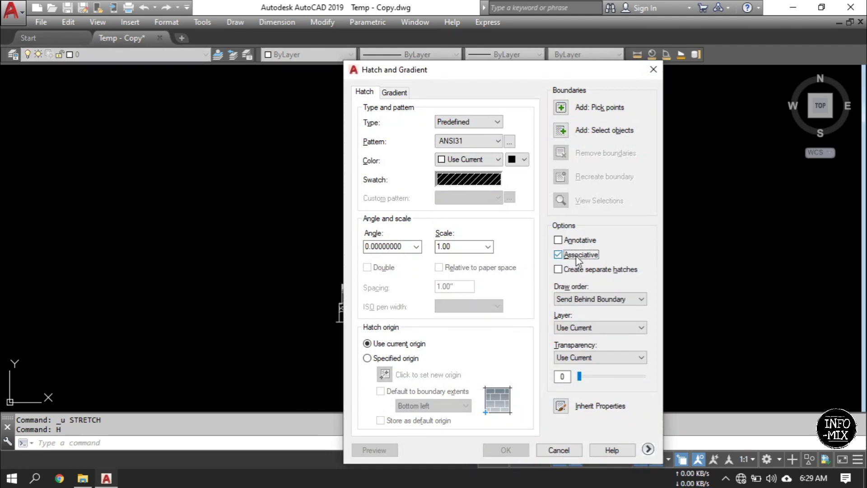
{"action": "left_click", "coordinate": [561, 108]}
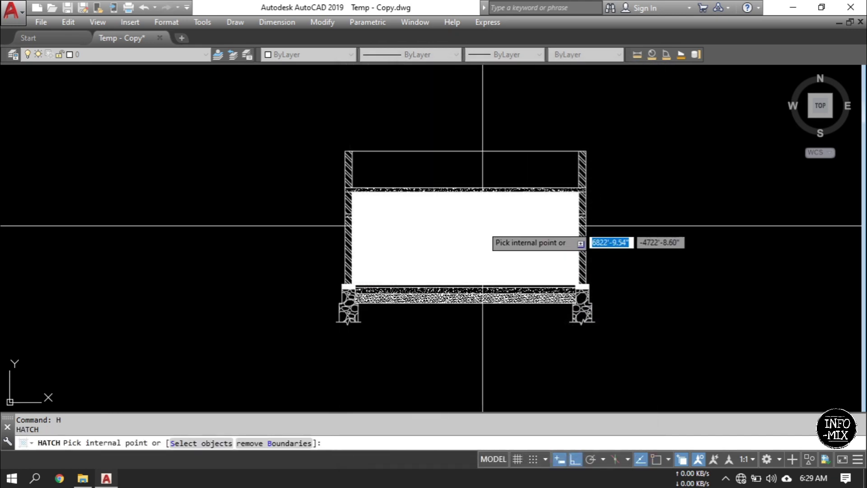
{"action": "left_click", "coordinate": [482, 225]}
{"action": "key", "text": "Return"}
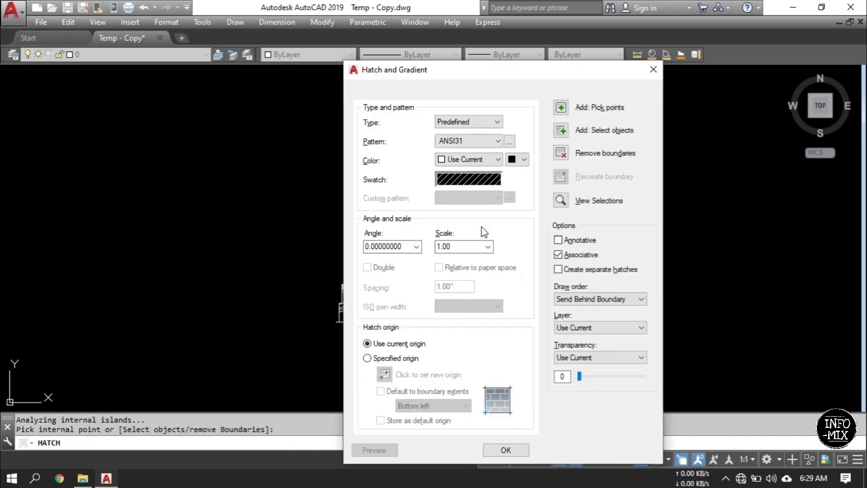
{"action": "key", "text": "Return"}
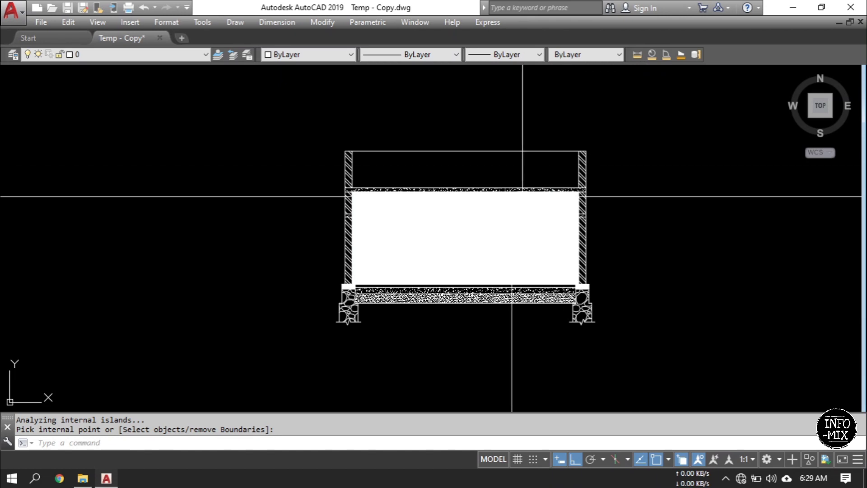
{"action": "scroll", "coordinate": [557, 304], "scroll_direction": "up", "scroll_amount": 5}
{"action": "left_click", "coordinate": [556, 287]}
{"action": "key", "text": "Escape"}
{"action": "scroll", "coordinate": [555, 288], "scroll_direction": "down", "scroll_amount": 3}
Stretch the right wall and slab ends rightward to widen the section
{"action": "left_click", "coordinate": [634, 341]}
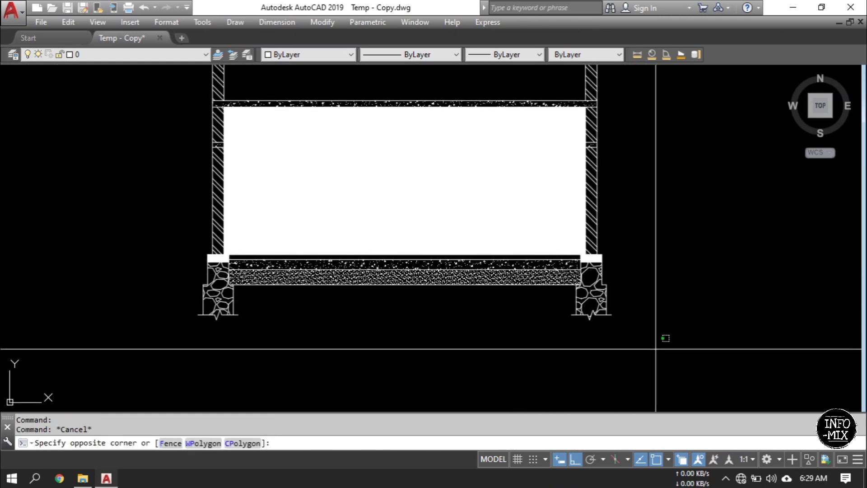
{"action": "scroll", "coordinate": [601, 280], "scroll_direction": "down", "scroll_amount": 2}
{"action": "left_click", "coordinate": [557, 120]}
{"action": "type", "text": "s"}
{"action": "key", "text": "Return"}
{"action": "left_click", "coordinate": [576, 128]}
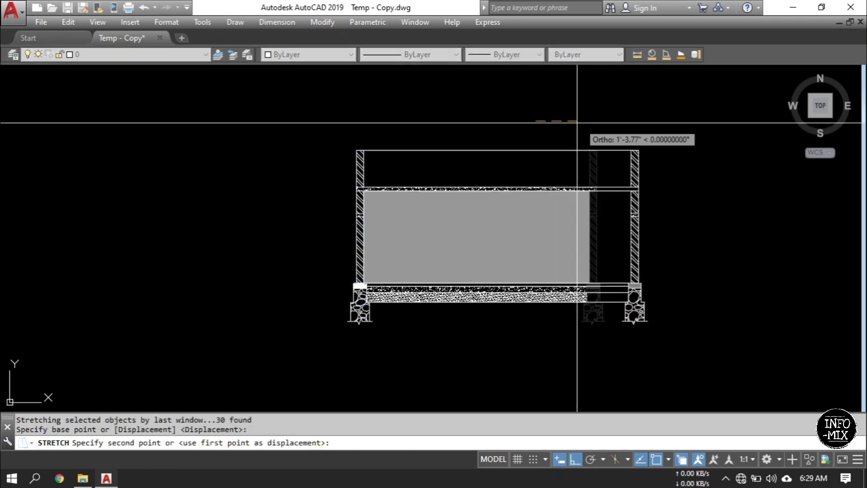
{"action": "left_click", "coordinate": [643, 202]}
{"action": "key", "text": "Escape"}
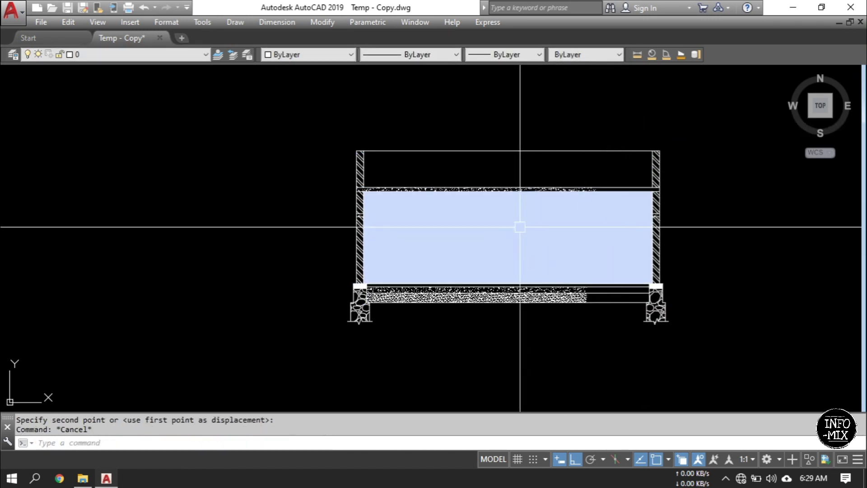
{"action": "middle_click_drag", "start_coordinate": [595, 234], "coordinate": [551, 236]}
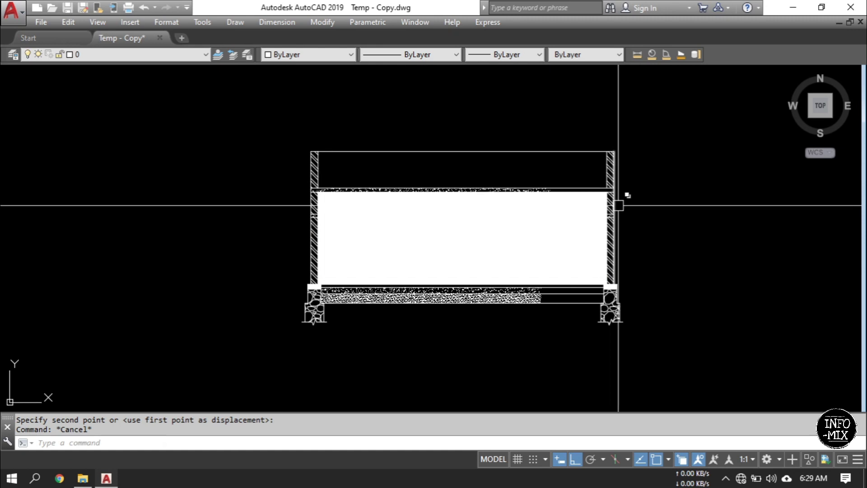
{"action": "middle_click_drag", "start_coordinate": [634, 235], "coordinate": [608, 241]}
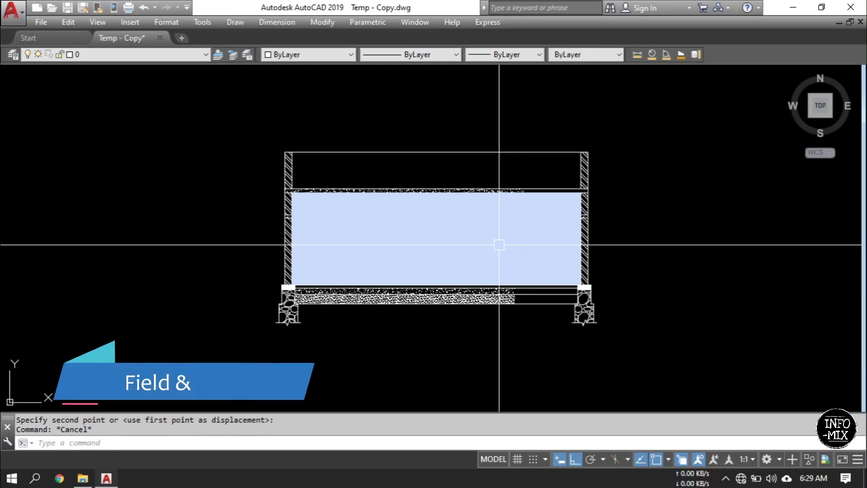
Bring the apartment floor plan and Carpet Area table into view, checking the bedroom outline
{"action": "scroll", "coordinate": [500, 244], "scroll_direction": "down", "scroll_amount": 5}
{"action": "mouse_move", "coordinate": [518, 247]}
{"action": "middle_mouse_down"}
{"action": "mouse_move", "coordinate": [516, 256]}
{"action": "mouse_move", "coordinate": [528, 257]}
{"action": "mouse_move", "coordinate": [558, 246]}
{"action": "mouse_move", "coordinate": [503, 267]}
{"action": "mouse_move", "coordinate": [495, 249]}
{"action": "mouse_move", "coordinate": [540, 216]}
{"action": "middle_mouse_up"}
{"action": "scroll", "coordinate": [558, 246], "scroll_direction": "up", "scroll_amount": 5}
{"action": "scroll", "coordinate": [512, 235], "scroll_direction": "up", "scroll_amount": 3}
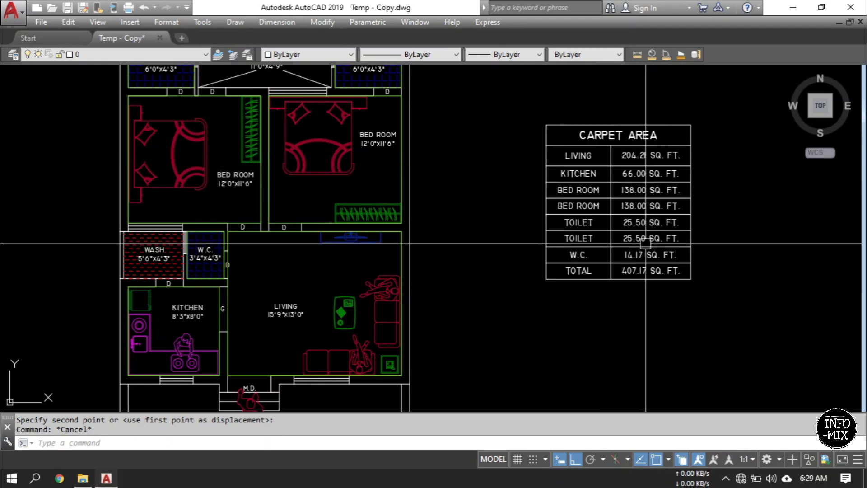
{"action": "middle_click_drag", "start_coordinate": [639, 156], "coordinate": [624, 167]}
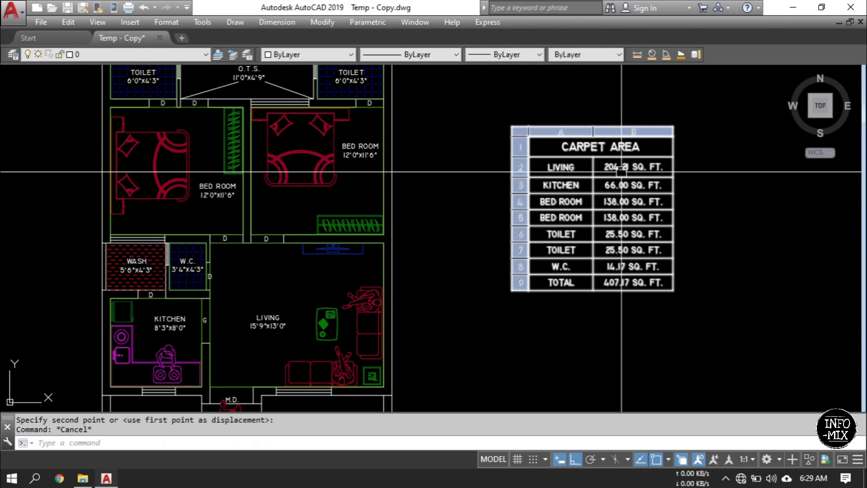
{"action": "left_click", "coordinate": [383, 177]}
{"action": "left_click", "coordinate": [441, 225]}
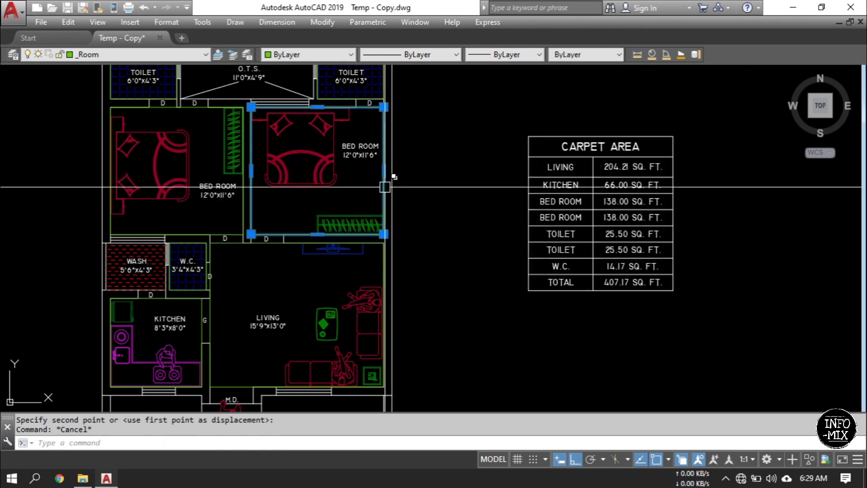
{"action": "key", "text": "Escape"}
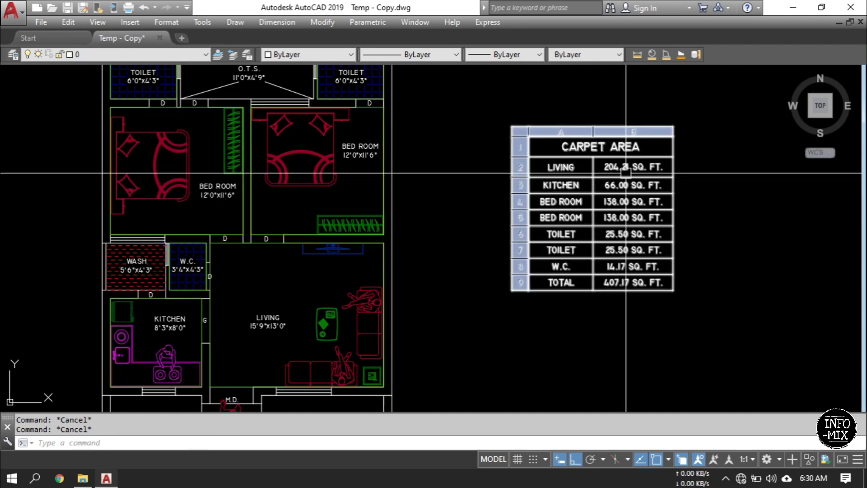
{"action": "middle_click_drag", "start_coordinate": [626, 173], "coordinate": [597, 190]}
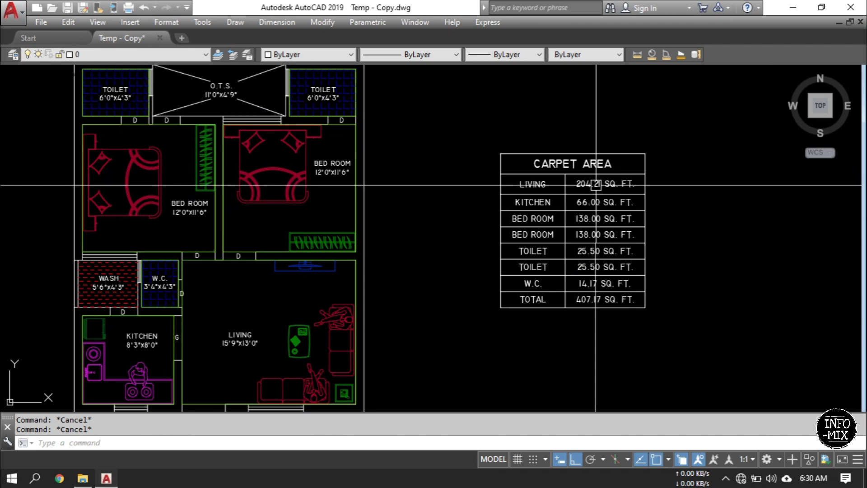
{"action": "scroll", "coordinate": [596, 184], "scroll_direction": "up", "scroll_amount": 2}
Open the LIVING area cell to confirm 204.21 SQ. FT., then exit editing
{"action": "double_click", "coordinate": [596, 184]}
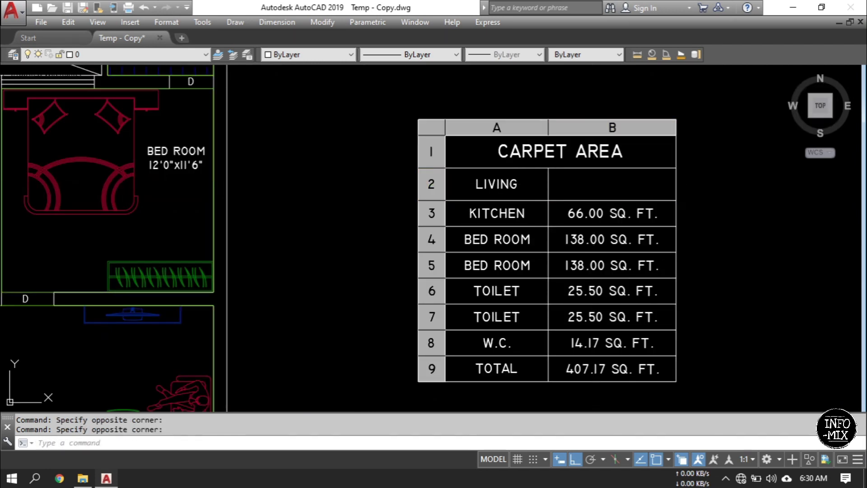
{"action": "double_click", "coordinate": [596, 184]}
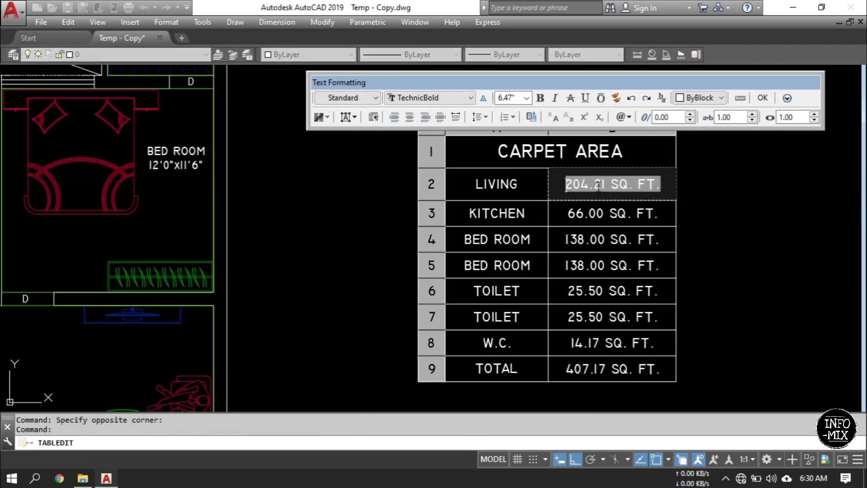
{"action": "scroll", "coordinate": [598, 186], "scroll_direction": "down", "scroll_amount": 2}
{"action": "key", "text": "Escape"}
{"action": "key", "text": "Escape"}
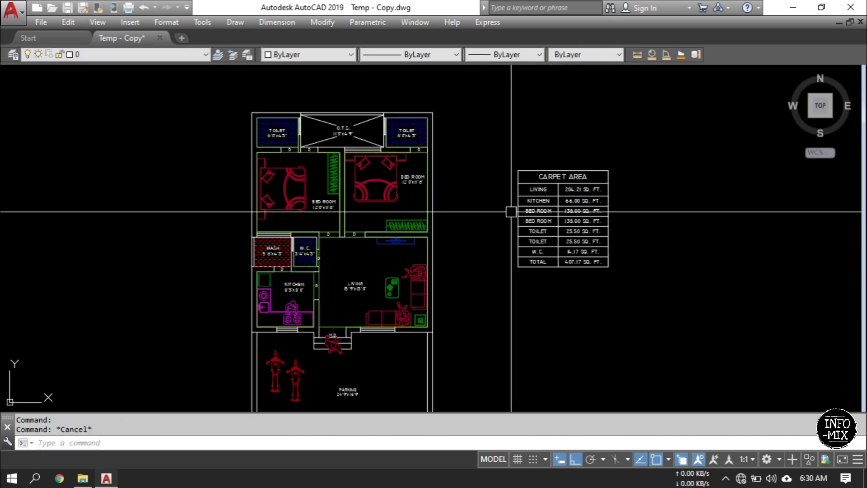
{"action": "scroll", "coordinate": [504, 202], "scroll_direction": "up", "scroll_amount": 2}
{"action": "scroll", "coordinate": [504, 202], "scroll_direction": "down", "scroll_amount": 3}
{"action": "scroll", "coordinate": [548, 199], "scroll_direction": "up", "scroll_amount": 4}
{"action": "left_click", "coordinate": [460, 188]}
{"action": "key", "text": "Escape"}
{"action": "key", "text": "Escape"}
{"action": "scroll", "coordinate": [562, 132], "scroll_direction": "down", "scroll_amount": 4}
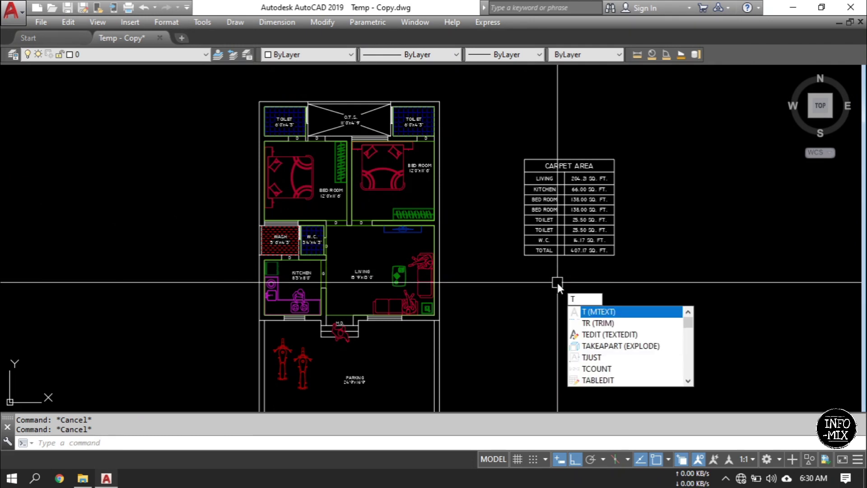
Create a multiline text box reading NEW beside the plan and reopen it for editing
{"action": "key", "text": "BackSpace"}
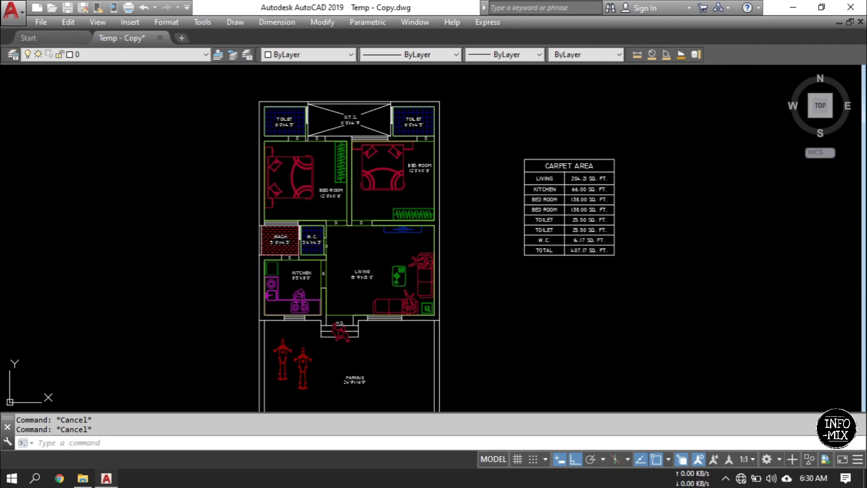
{"action": "type", "text": "t"}
{"action": "key", "text": "Return"}
{"action": "left_click", "coordinate": [538, 294]}
{"action": "left_click", "coordinate": [587, 318]}
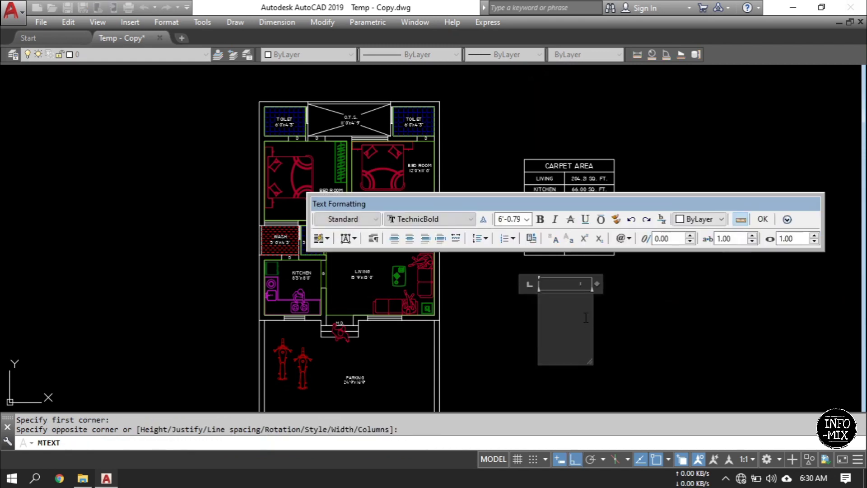
{"action": "type", "text": "NEW"}
{"action": "key", "text": "Escape"}
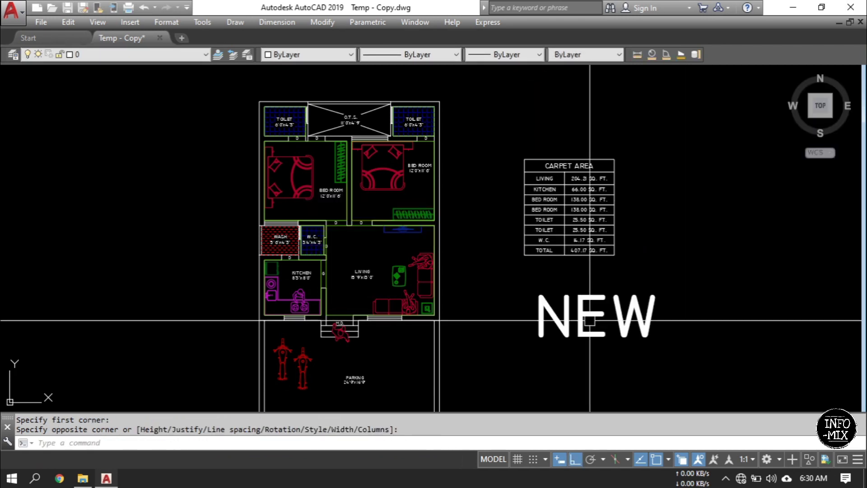
{"action": "left_click", "coordinate": [587, 319]}
{"action": "double_click", "coordinate": [590, 315]}
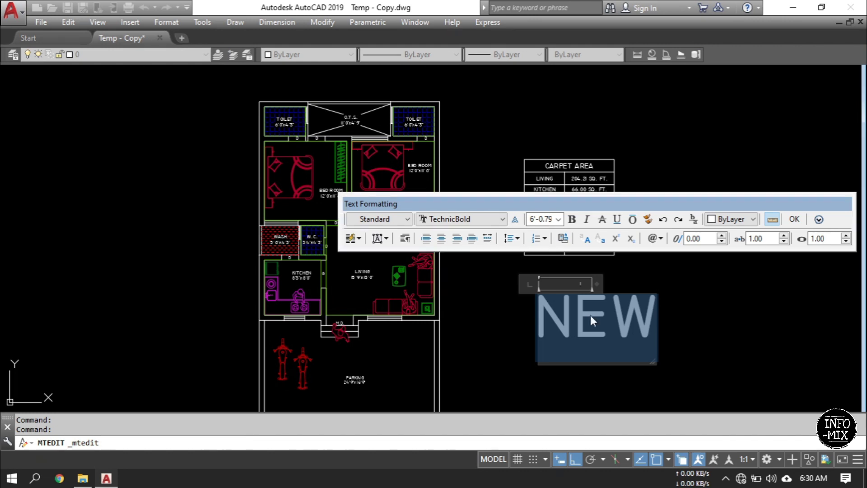
Insert an Object field showing the picked polyline's area in decimal format (19872.00)
{"action": "key", "text": "ctrl+f"}
{"action": "left_click", "coordinate": [358, 119]}
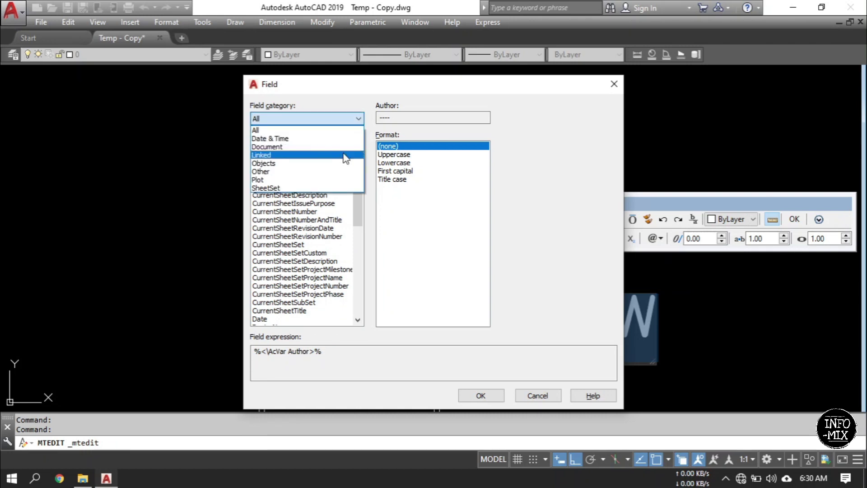
{"action": "left_click", "coordinate": [322, 163]}
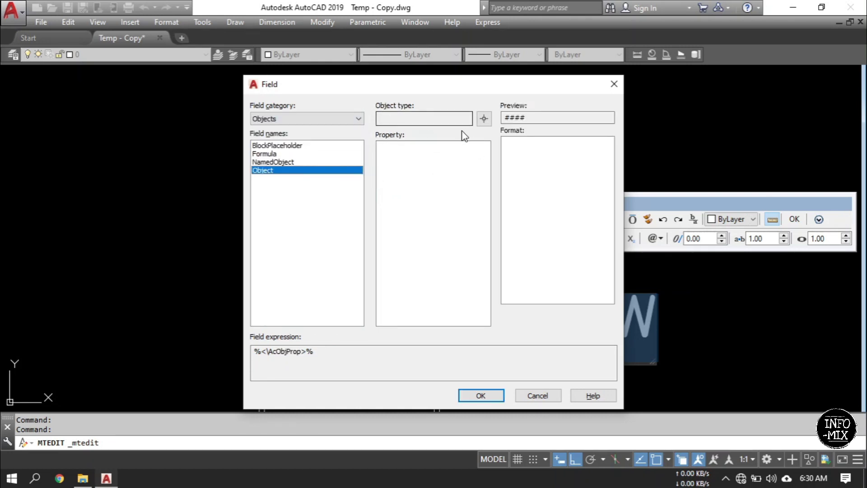
{"action": "left_click", "coordinate": [483, 118]}
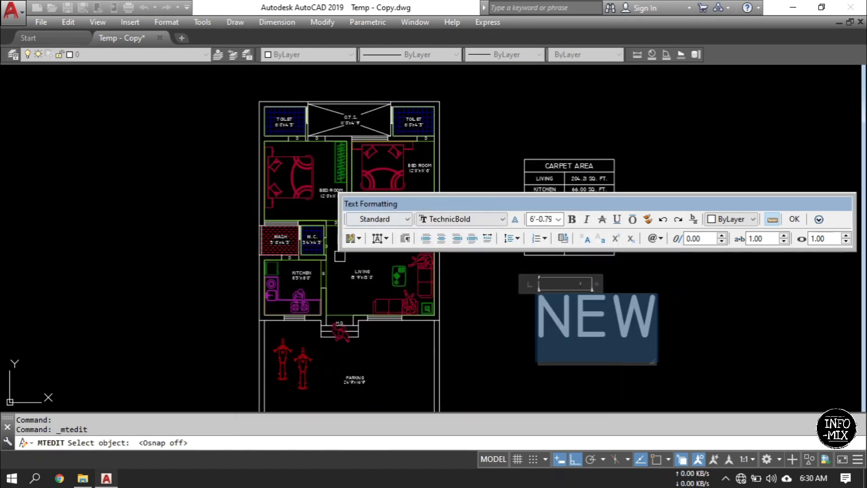
{"action": "scroll", "coordinate": [340, 256], "scroll_direction": "up", "scroll_amount": 6}
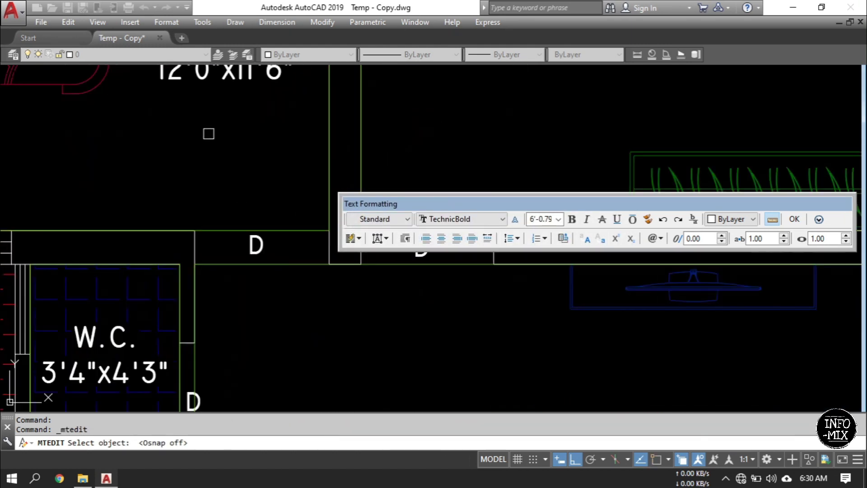
{"action": "left_click", "coordinate": [281, 230]}
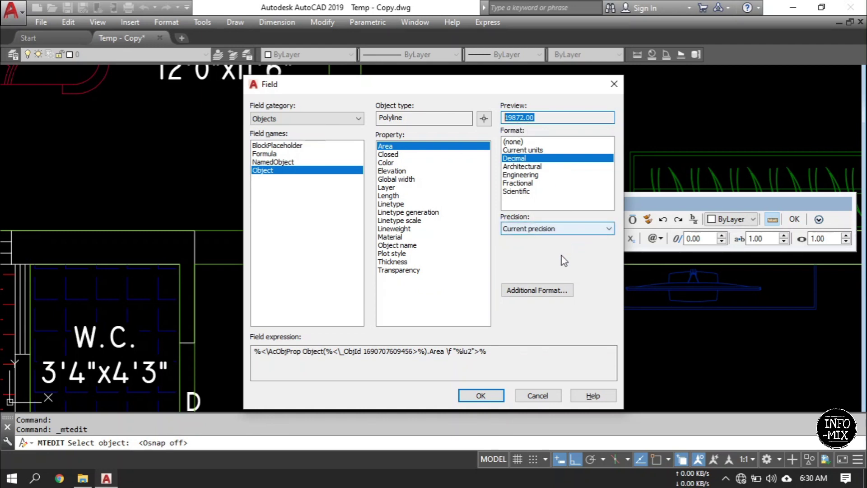
{"action": "left_click", "coordinate": [552, 290]}
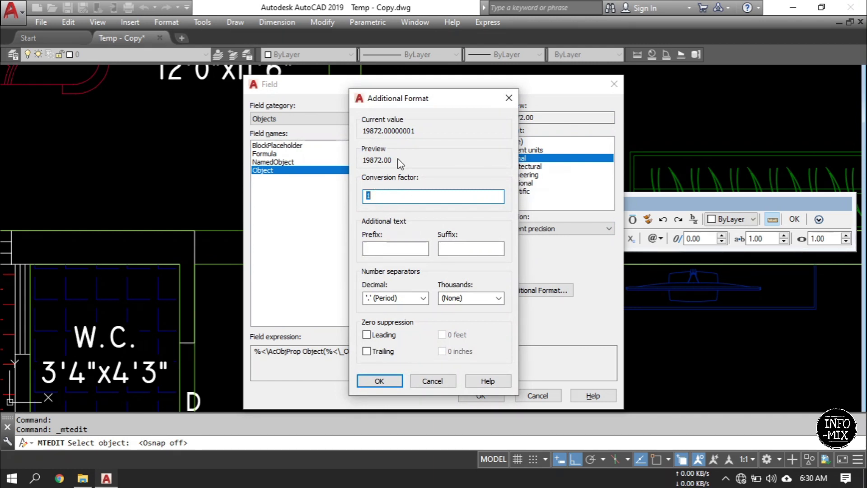
{"action": "left_click", "coordinate": [379, 382]}
{"action": "left_click", "coordinate": [480, 396]}
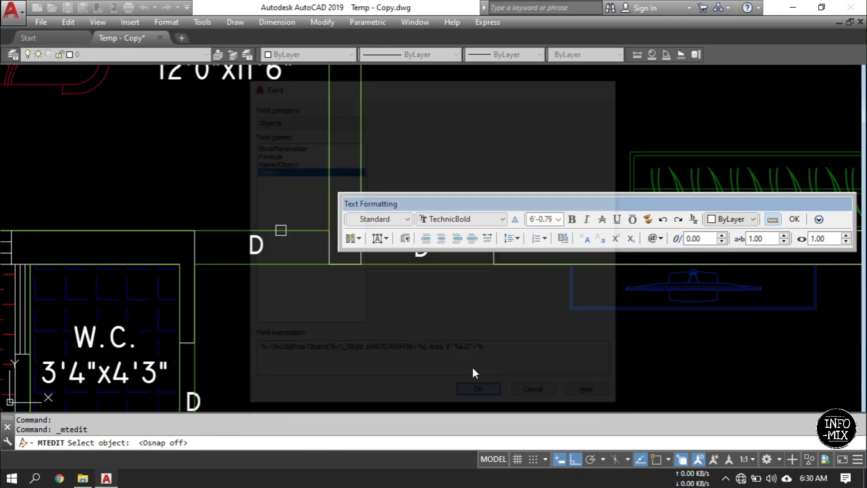
{"action": "scroll", "coordinate": [427, 290], "scroll_direction": "down", "scroll_amount": 6}
Finish the area text and frame the floor plan with its Carpet Area table
{"action": "left_click", "coordinate": [428, 327]}
{"action": "scroll", "coordinate": [428, 327], "scroll_direction": "up", "scroll_amount": 2}
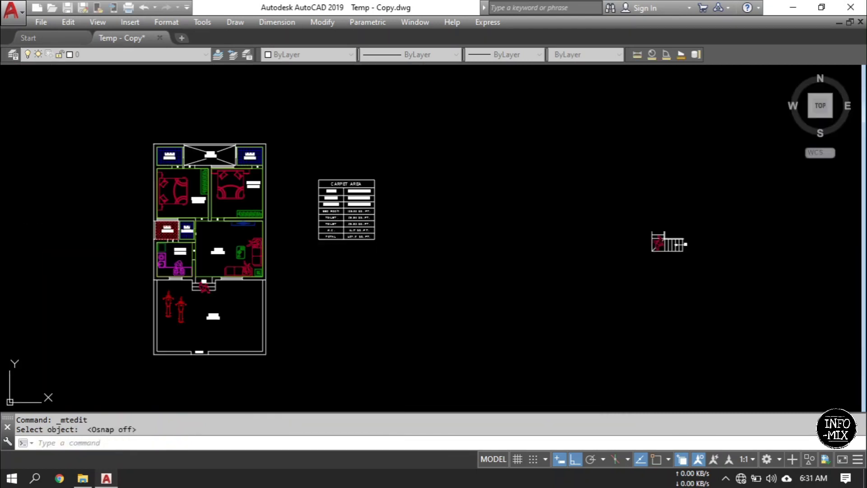
{"action": "scroll", "coordinate": [216, 213], "scroll_direction": "up", "scroll_amount": 2}
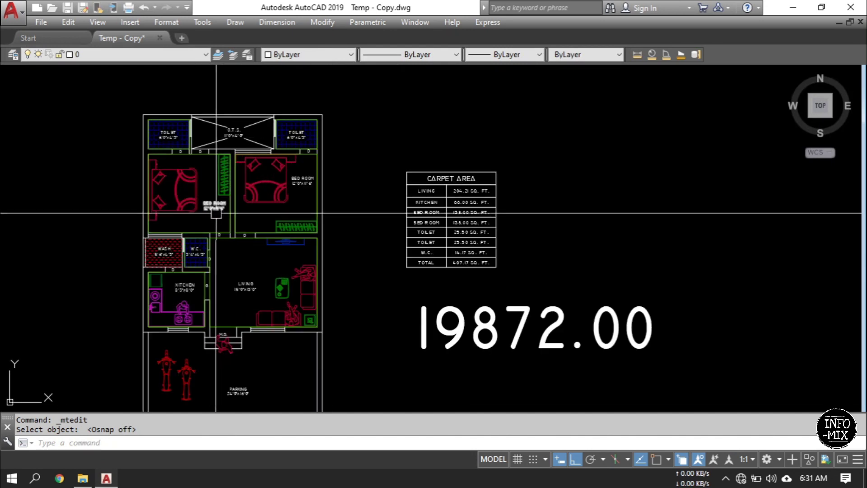
{"action": "scroll", "coordinate": [197, 234], "scroll_direction": "up", "scroll_amount": 3}
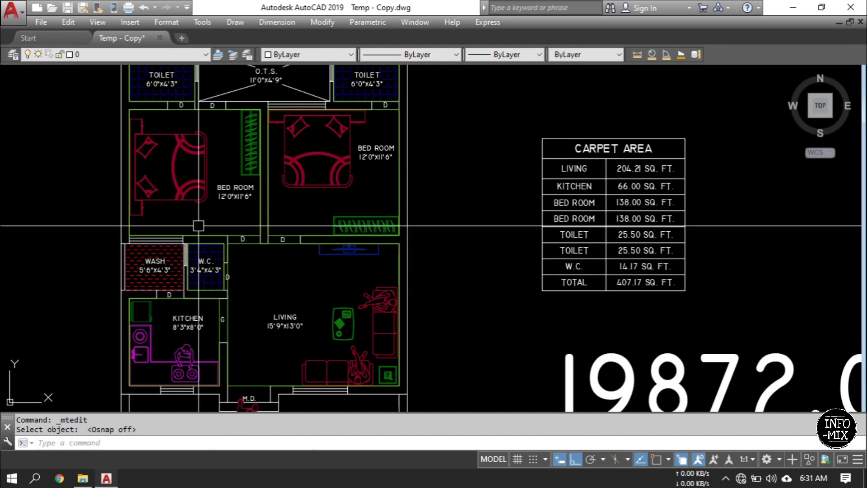
{"action": "middle_click_drag", "start_coordinate": [203, 232], "coordinate": [274, 231]}
{"action": "scroll", "coordinate": [271, 229], "scroll_direction": "down", "scroll_amount": 2}
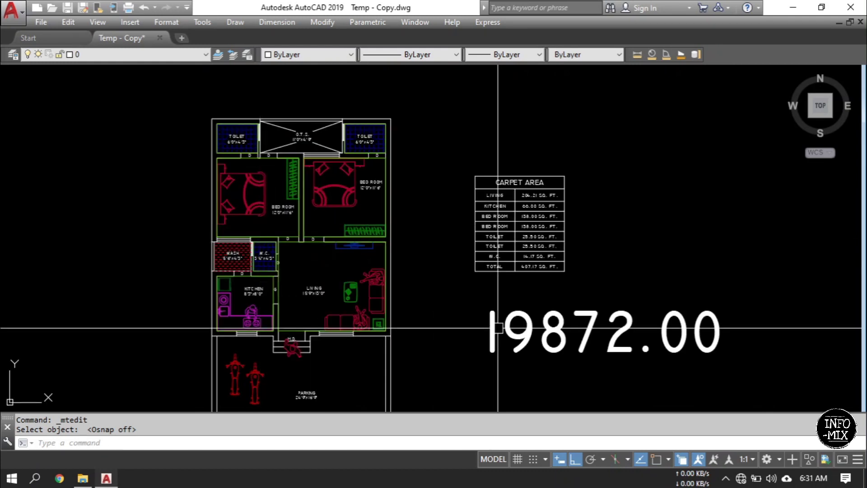
{"action": "scroll", "coordinate": [519, 203], "scroll_direction": "up", "scroll_amount": 2}
{"action": "scroll", "coordinate": [532, 328], "scroll_direction": "down", "scroll_amount": 1}
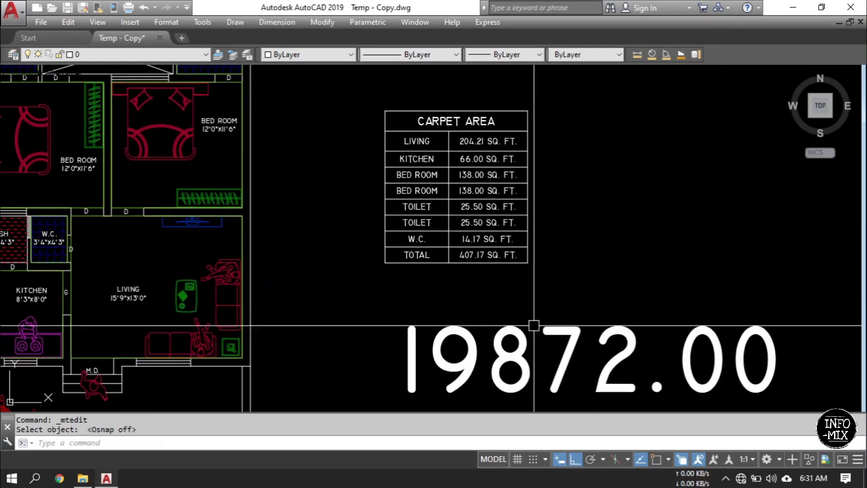
{"action": "scroll", "coordinate": [494, 131], "scroll_direction": "up", "scroll_amount": 2}
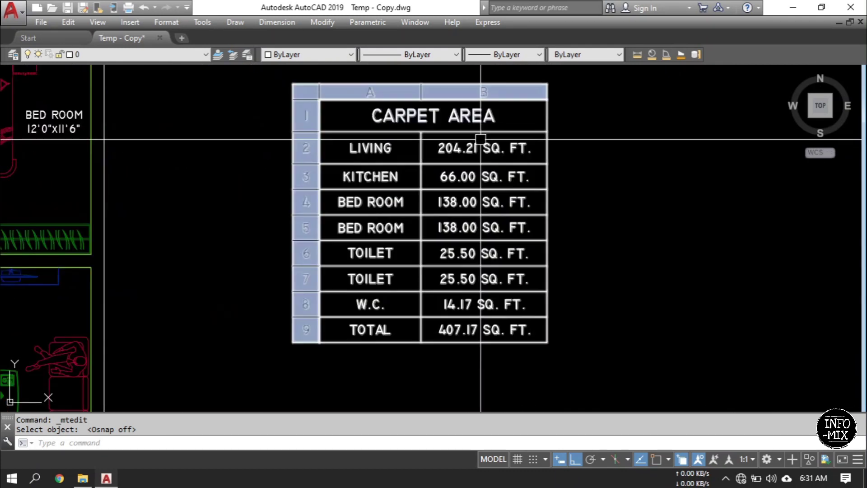
{"action": "scroll", "coordinate": [509, 177], "scroll_direction": "down", "scroll_amount": 3}
{"action": "scroll", "coordinate": [509, 178], "scroll_direction": "up", "scroll_amount": 1}
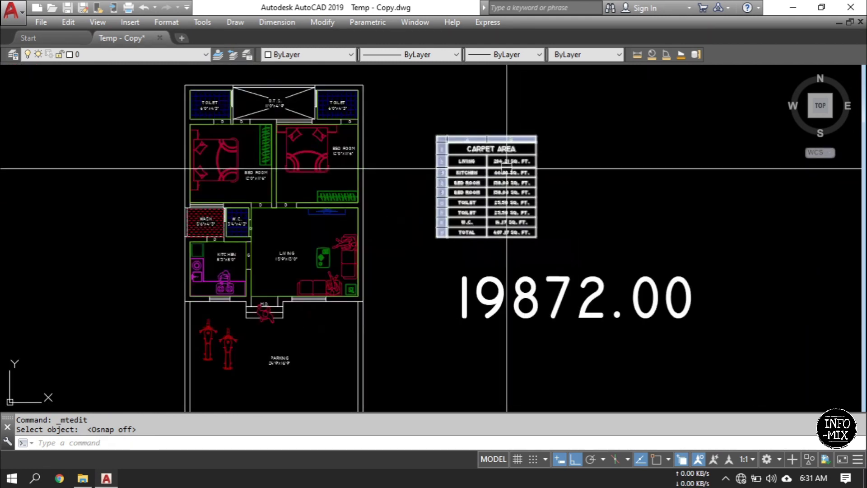
{"action": "scroll", "coordinate": [507, 159], "scroll_direction": "up", "scroll_amount": 2}
{"action": "scroll", "coordinate": [507, 159], "scroll_direction": "up", "scroll_amount": 1}
Inspect cell B2's area field conversion factor and SQ. FT. suffix, cancelling without changes
{"action": "left_click", "coordinate": [510, 158]}
{"action": "double_click", "coordinate": [505, 156]}
{"action": "double_click", "coordinate": [499, 158]}
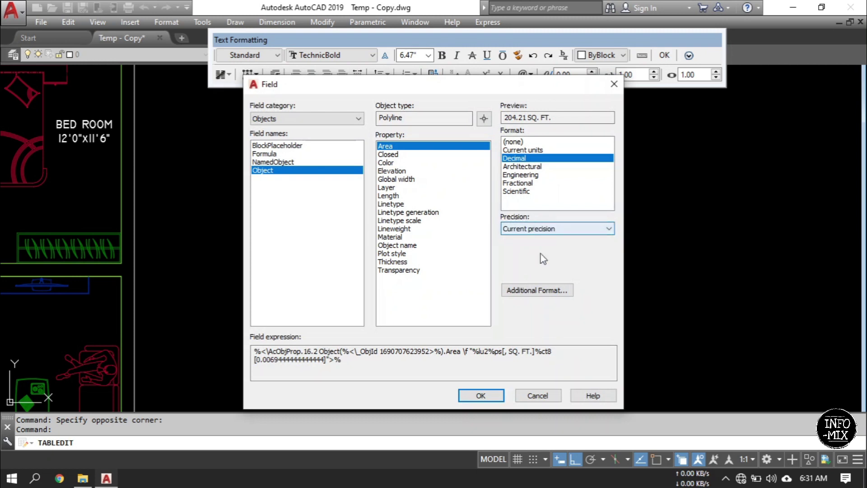
{"action": "left_click", "coordinate": [537, 291]}
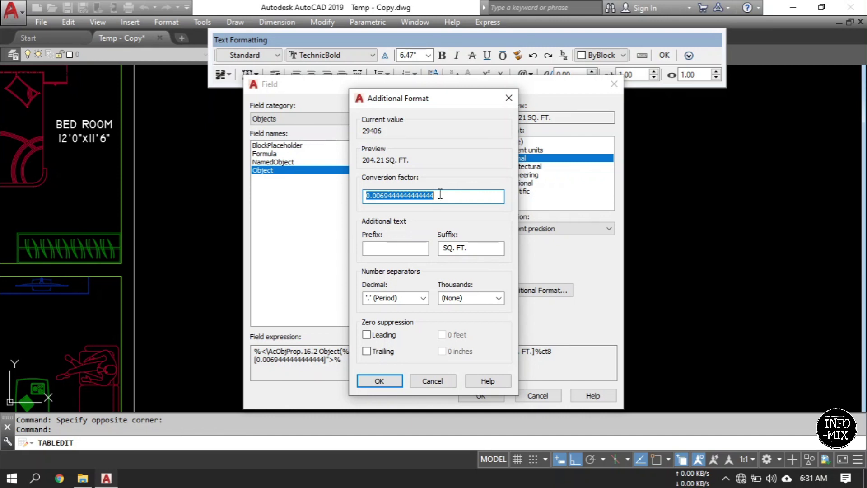
{"action": "left_click", "coordinate": [432, 382]}
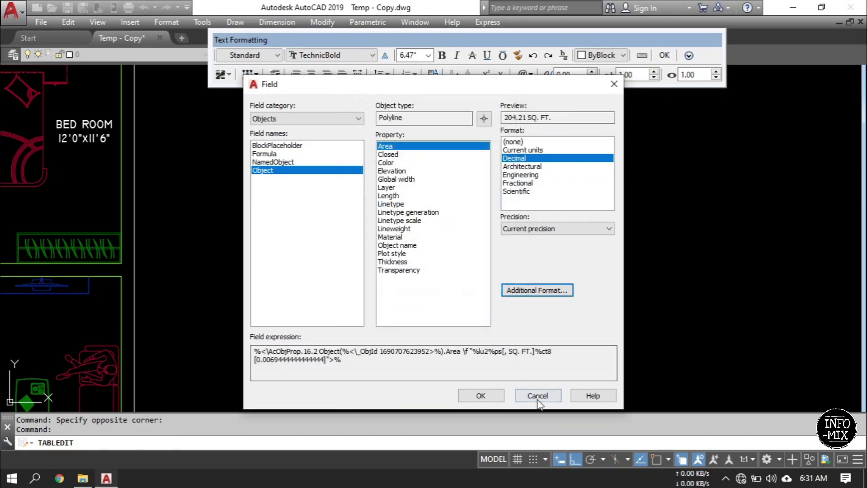
{"action": "left_click", "coordinate": [536, 395]}
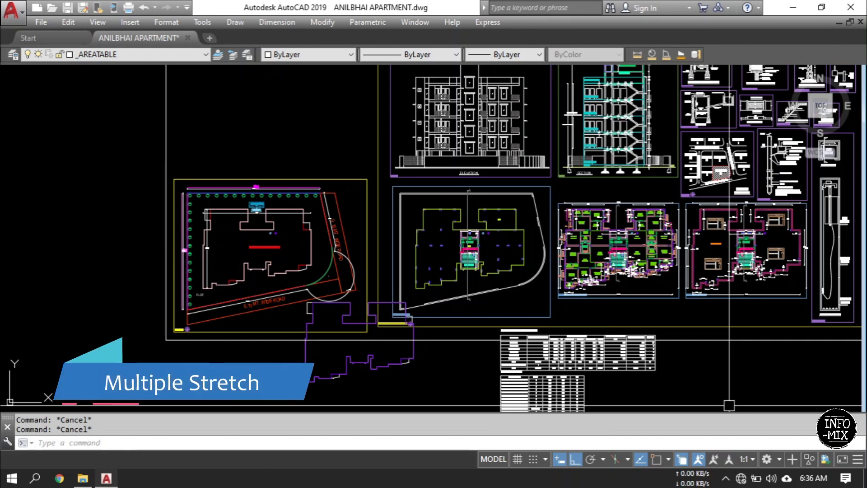
Start STRETCH from the extra drawing tools and try crossing windows over the building edge
{"action": "scroll", "coordinate": [510, 235], "scroll_direction": "up", "scroll_amount": 5}
{"action": "scroll", "coordinate": [510, 224], "scroll_direction": "down", "scroll_amount": 5}
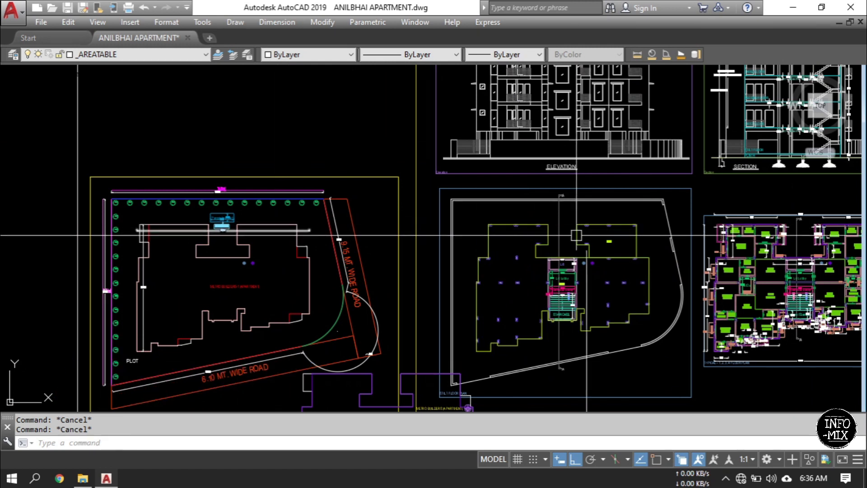
{"action": "middle_click_drag", "start_coordinate": [576, 235], "coordinate": [549, 245]}
{"action": "left_click", "coordinate": [491, 25]}
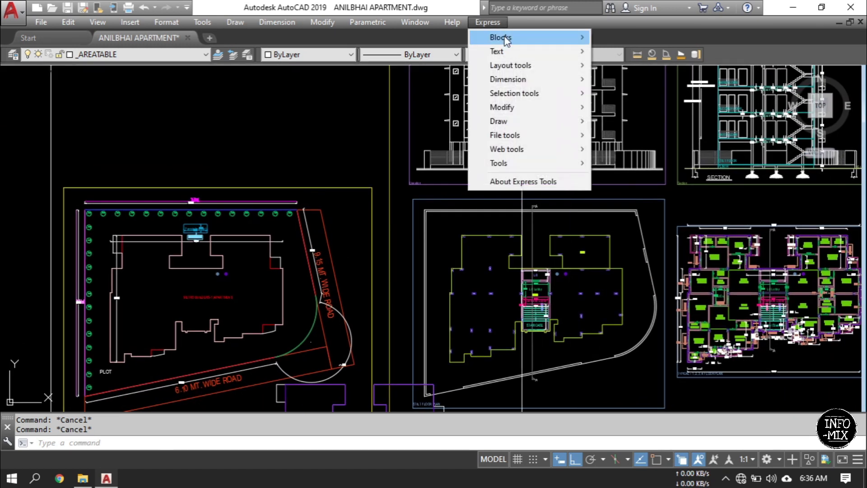
{"action": "mouse_move", "coordinate": [537, 112]}
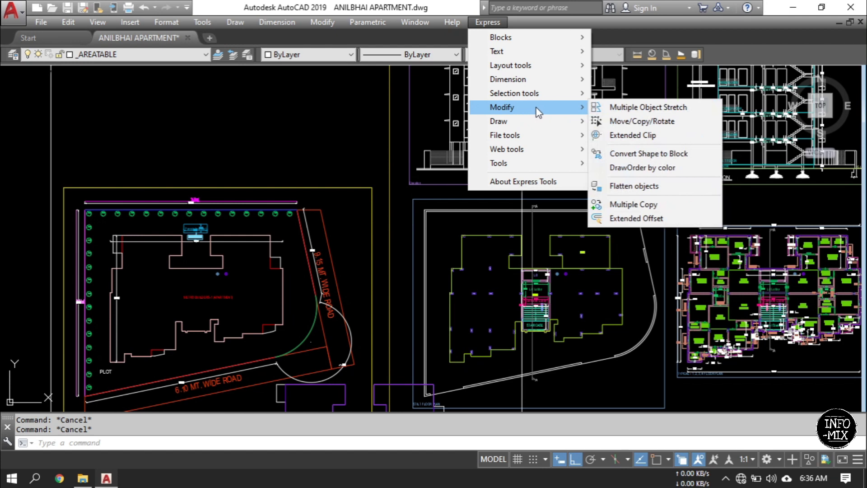
{"action": "left_click", "coordinate": [644, 110]}
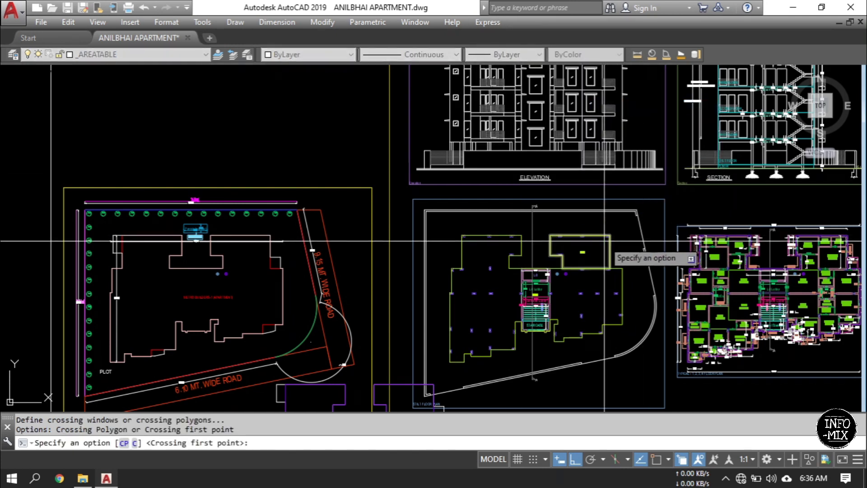
{"action": "scroll", "coordinate": [632, 243], "scroll_direction": "up", "scroll_amount": 4}
{"action": "left_click", "coordinate": [631, 240]}
{"action": "left_click", "coordinate": [429, 188]}
{"action": "left_click", "coordinate": [422, 247]}
{"action": "left_click", "coordinate": [210, 201]}
{"action": "scroll", "coordinate": [256, 183], "scroll_direction": "down", "scroll_amount": 5}
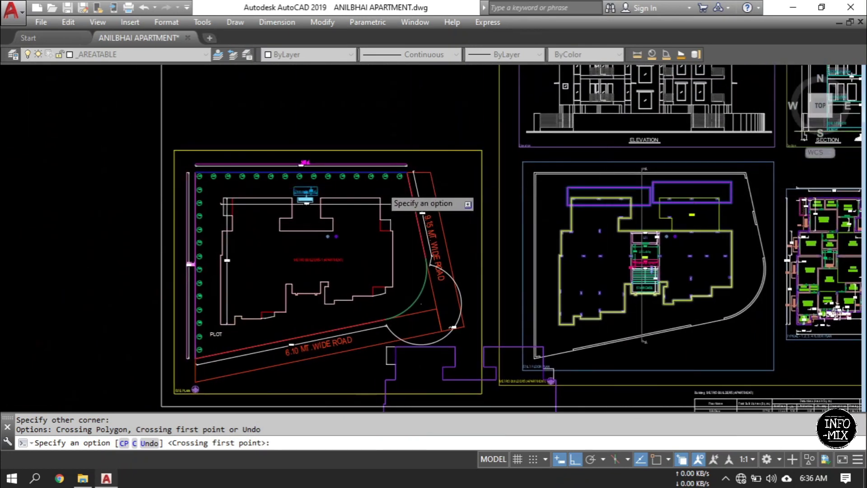
{"action": "scroll", "coordinate": [392, 218], "scroll_direction": "up", "scroll_amount": 5}
{"action": "left_click", "coordinate": [390, 230]}
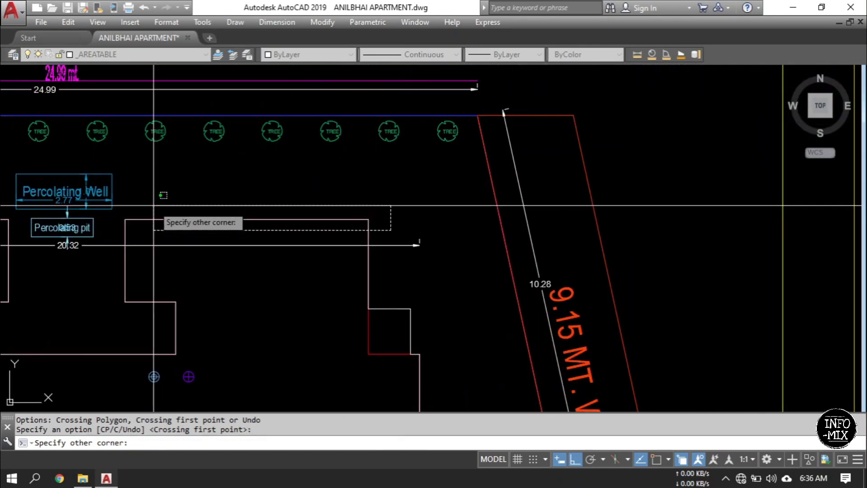
{"action": "left_click", "coordinate": [124, 205]}
{"action": "scroll", "coordinate": [226, 194], "scroll_direction": "down", "scroll_amount": 4}
{"action": "scroll", "coordinate": [406, 243], "scroll_direction": "up", "scroll_amount": 6}
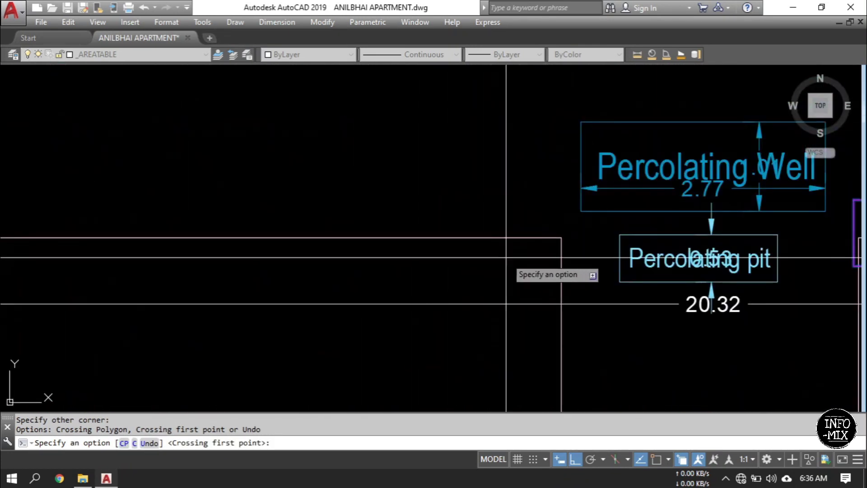
Crossing-select the site plan's top edge and stretch it slightly upward
{"action": "left_click", "coordinate": [576, 262]}
{"action": "scroll", "coordinate": [576, 262], "scroll_direction": "down", "scroll_amount": 6}
{"action": "scroll", "coordinate": [455, 209], "scroll_direction": "up", "scroll_amount": 2}
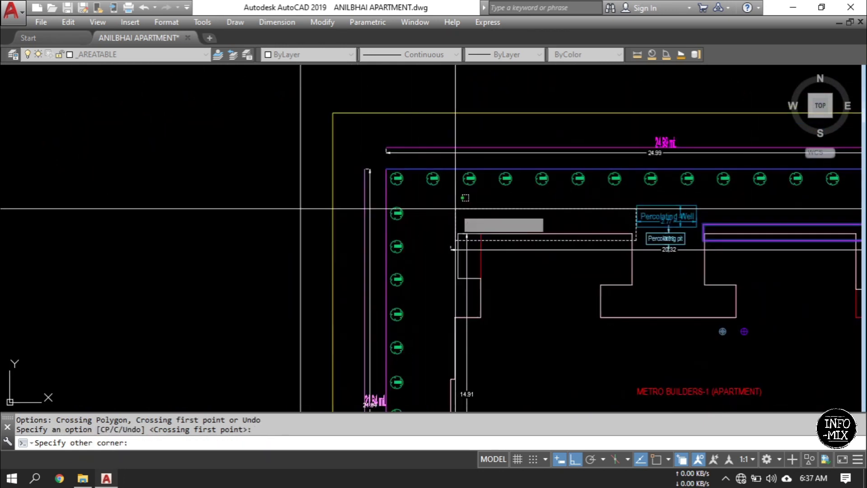
{"action": "left_click", "coordinate": [455, 209]}
{"action": "scroll", "coordinate": [441, 229], "scroll_direction": "down", "scroll_amount": 6}
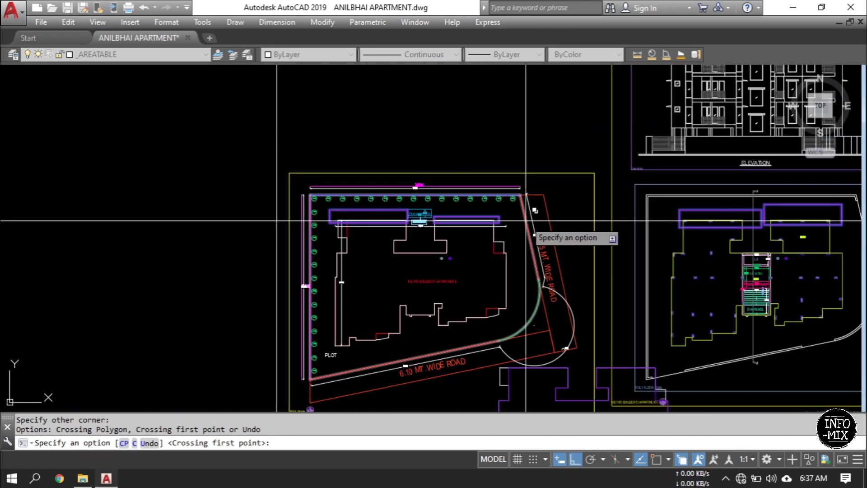
{"action": "key", "text": "Return"}
{"action": "scroll", "coordinate": [519, 243], "scroll_direction": "down", "scroll_amount": 1}
{"action": "scroll", "coordinate": [569, 239], "scroll_direction": "up", "scroll_amount": 5}
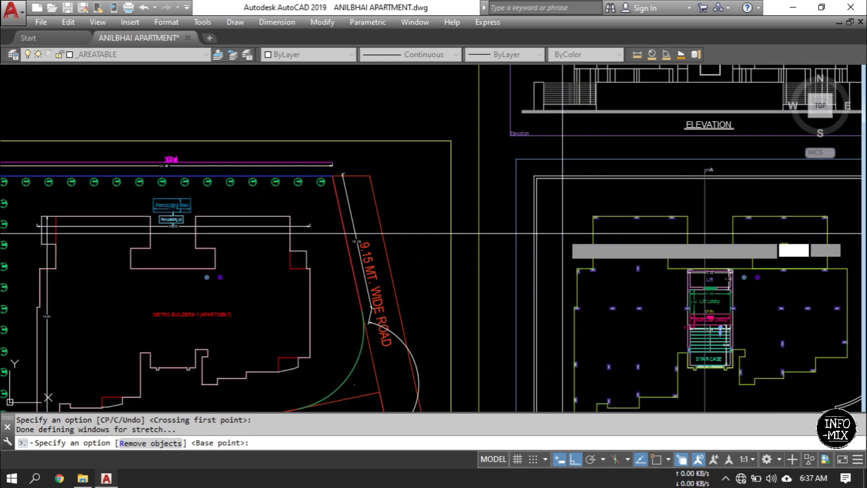
{"action": "left_click", "coordinate": [623, 233]}
{"action": "left_click", "coordinate": [624, 217]}
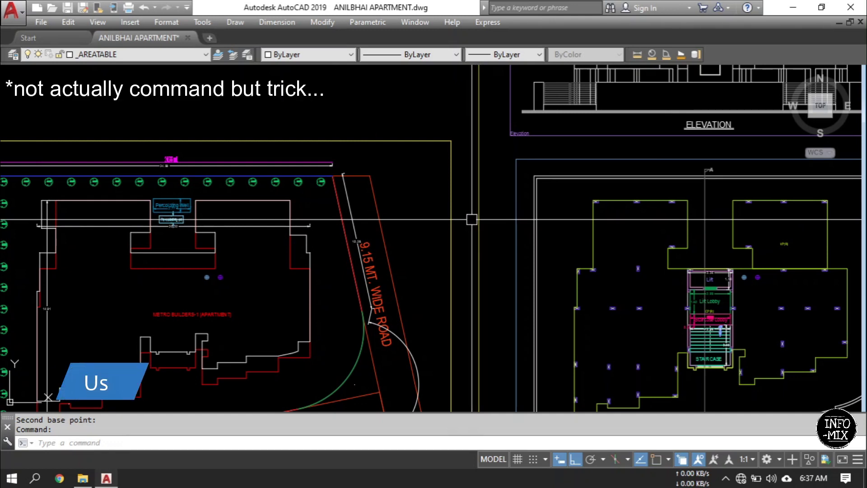
{"action": "scroll", "coordinate": [389, 221], "scroll_direction": "down", "scroll_amount": 5}
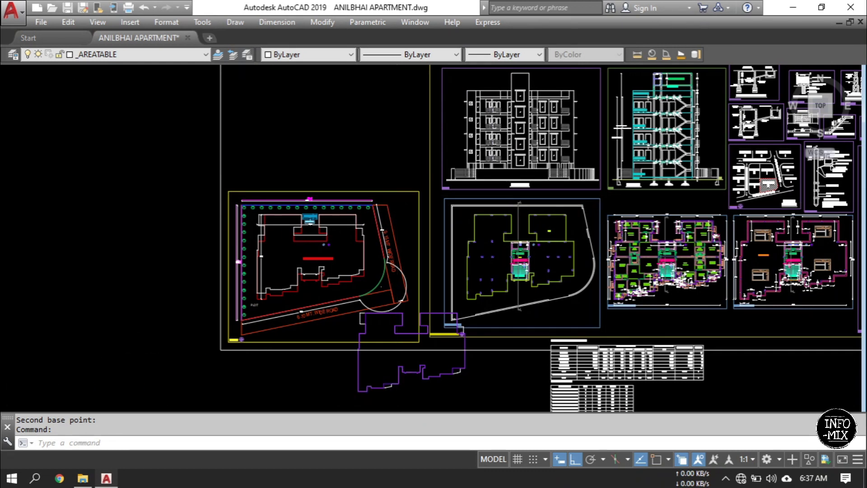
{"action": "scroll", "coordinate": [306, 171], "scroll_direction": "down", "scroll_amount": 3}
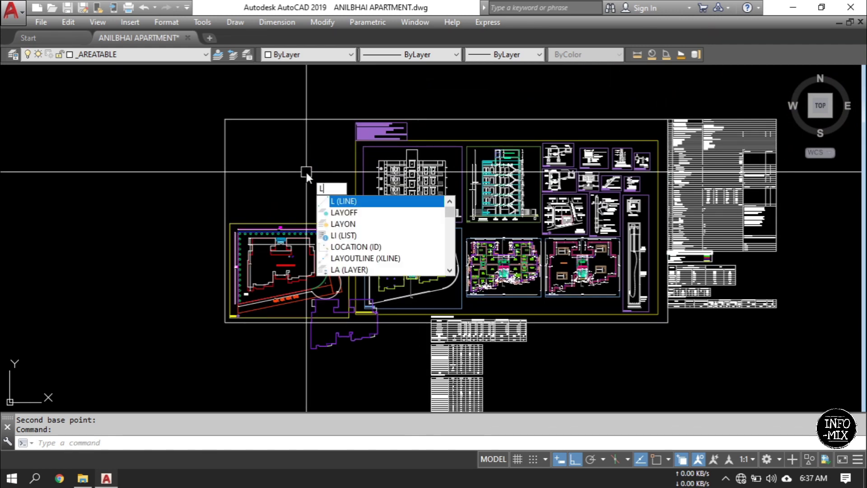
{"action": "key", "text": "Return"}
{"action": "scroll", "coordinate": [310, 159], "scroll_direction": "down", "scroll_amount": 2}
{"action": "scroll", "coordinate": [311, 160], "scroll_direction": "up", "scroll_amount": 3}
{"action": "scroll", "coordinate": [294, 172], "scroll_direction": "down", "scroll_amount": 3}
{"action": "scroll", "coordinate": [296, 171], "scroll_direction": "up", "scroll_amount": 3}
{"action": "left_click", "coordinate": [285, 158]}
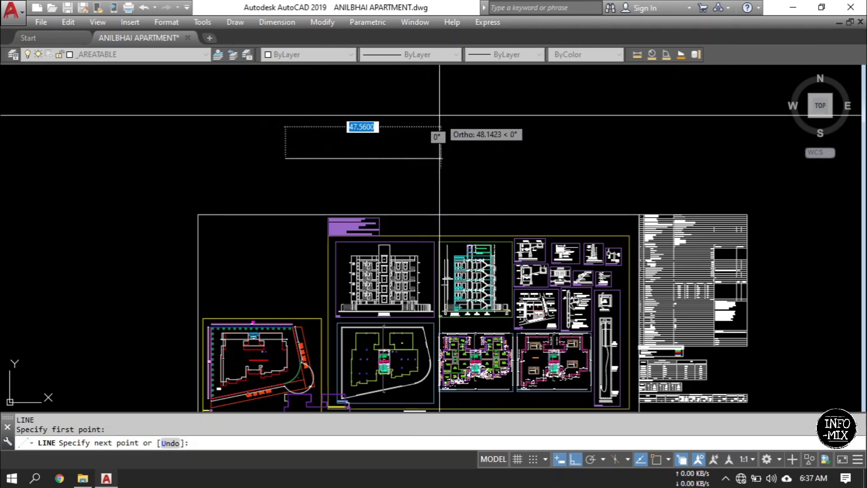
{"action": "key", "text": "F8"}
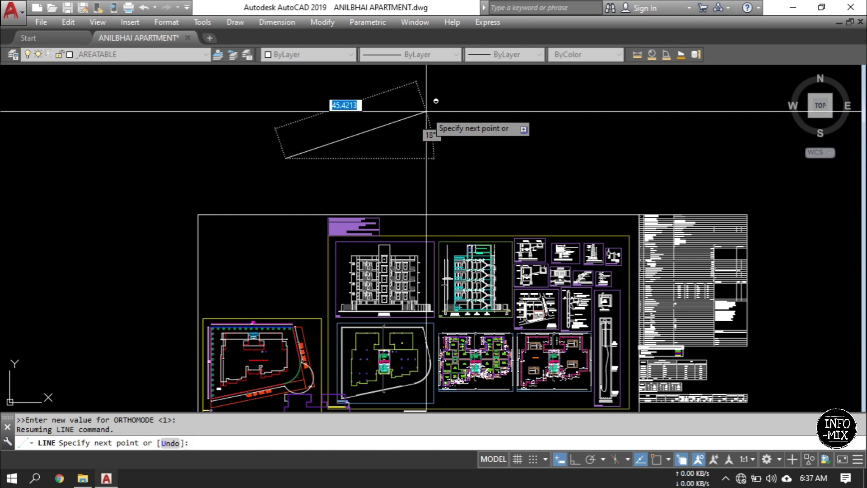
{"action": "key", "text": "shift"}
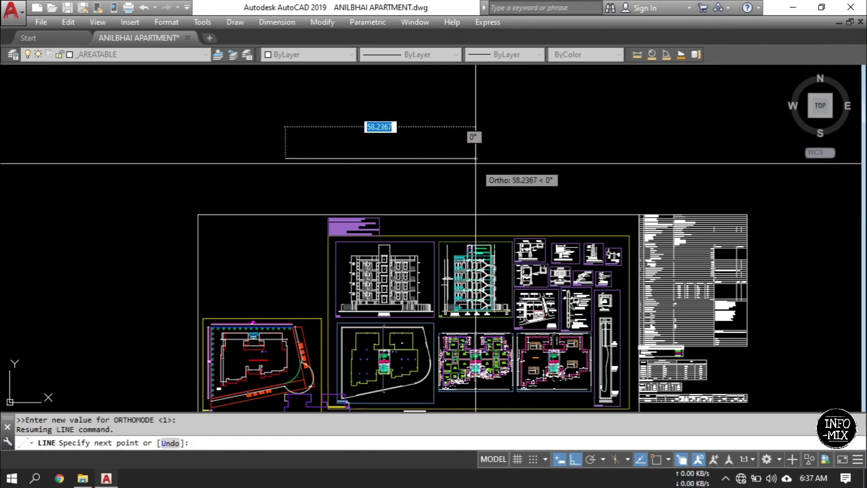
{"action": "key", "text": "F8"}
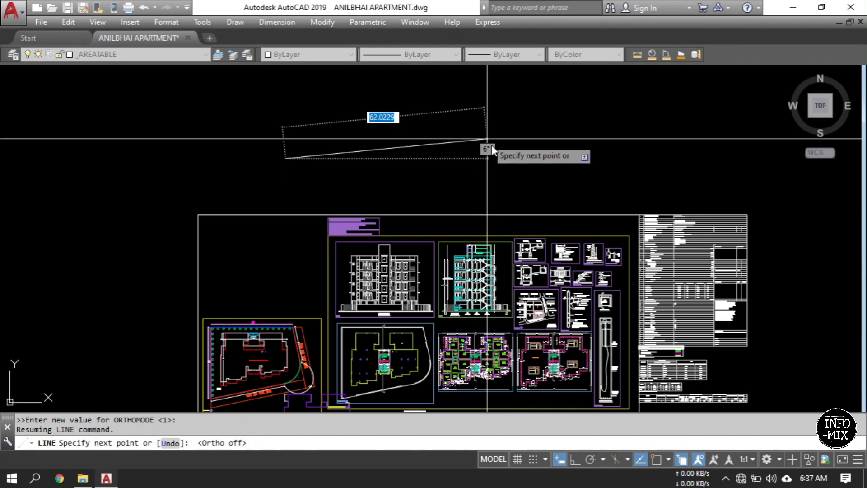
{"action": "key", "text": "F8"}
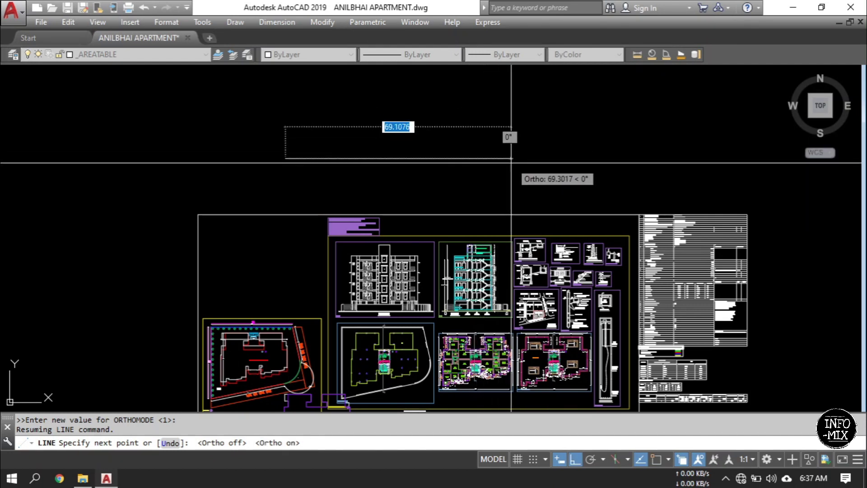
{"action": "key", "text": "F8"}
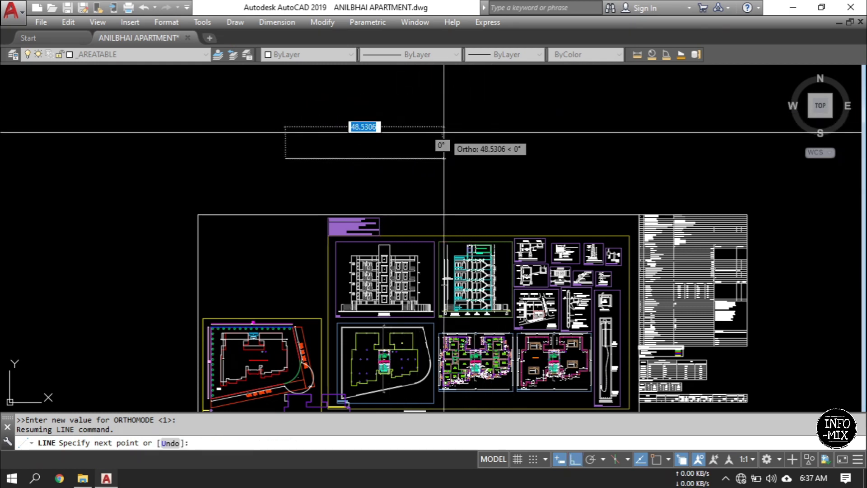
{"action": "key", "text": "Escape"}
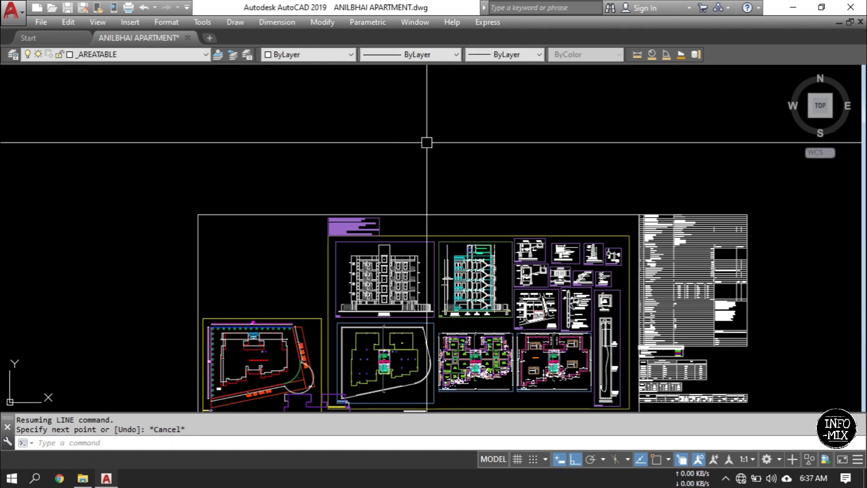
{"action": "scroll", "coordinate": [429, 291], "scroll_direction": "down", "scroll_amount": 2}
{"action": "scroll", "coordinate": [443, 282], "scroll_direction": "up", "scroll_amount": 4}
{"action": "scroll", "coordinate": [443, 282], "scroll_direction": "up", "scroll_amount": 5}
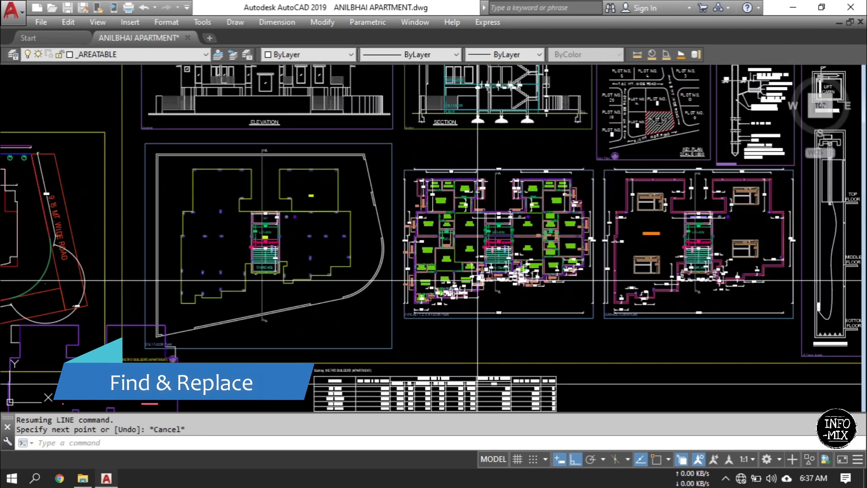
Use FIND on a window around the floor plan to Replace All LIVING labels with HALL
{"action": "scroll", "coordinate": [497, 264], "scroll_direction": "up", "scroll_amount": 2}
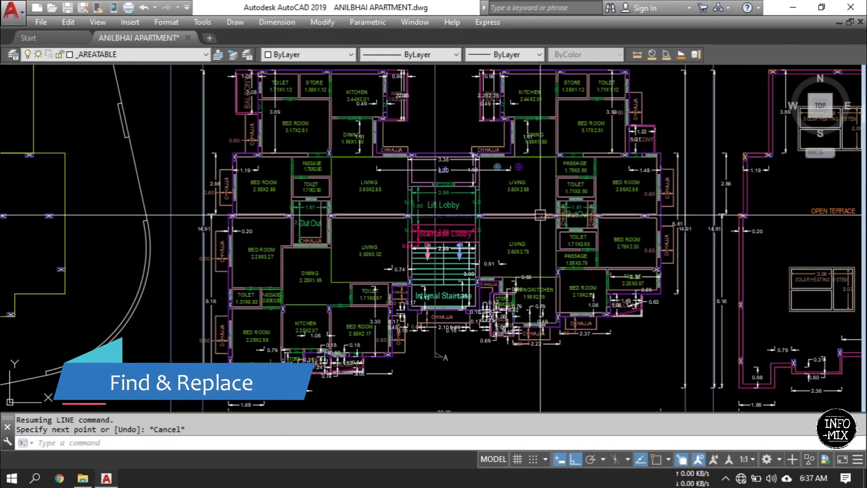
{"action": "scroll", "coordinate": [533, 224], "scroll_direction": "up", "scroll_amount": 2}
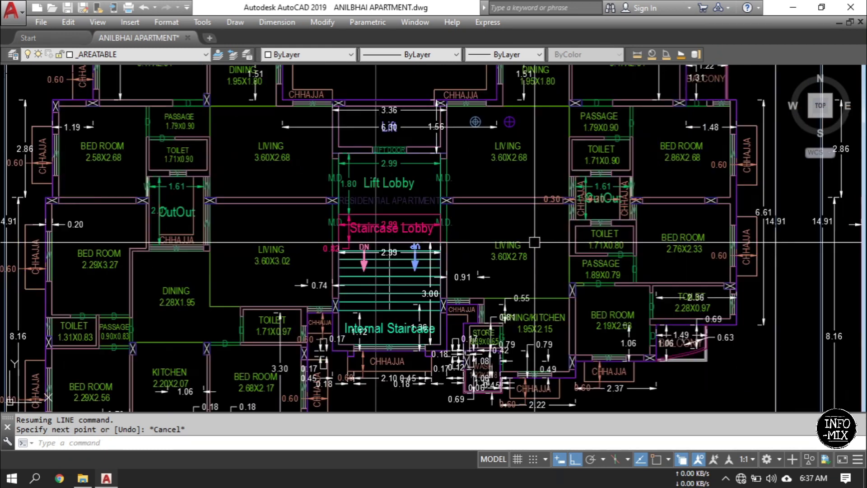
{"action": "scroll", "coordinate": [508, 262], "scroll_direction": "up", "scroll_amount": 2}
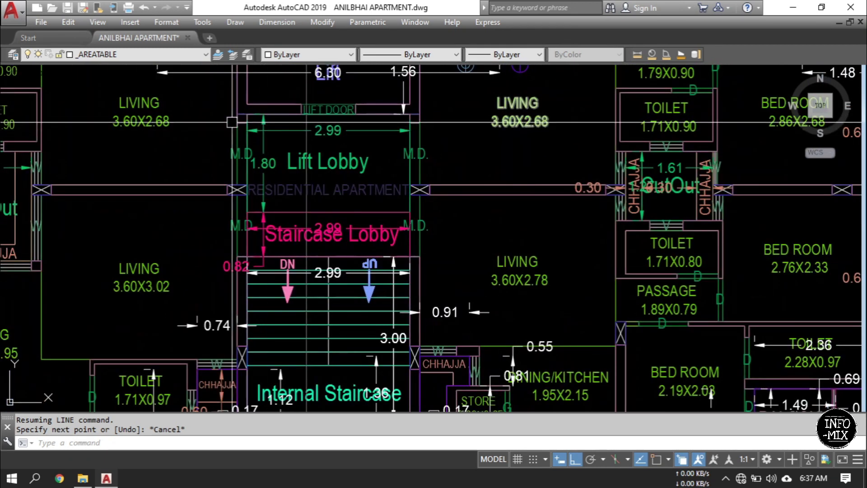
{"action": "scroll", "coordinate": [240, 253], "scroll_direction": "down", "scroll_amount": 2}
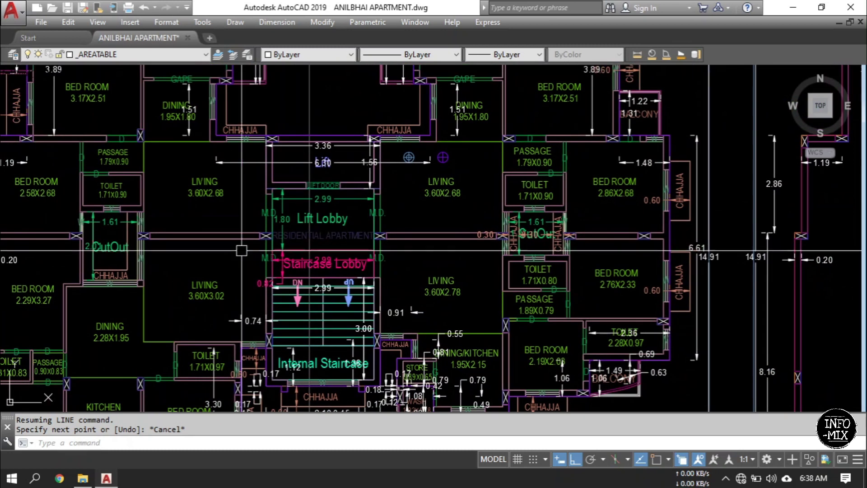
{"action": "type", "text": "IND"}
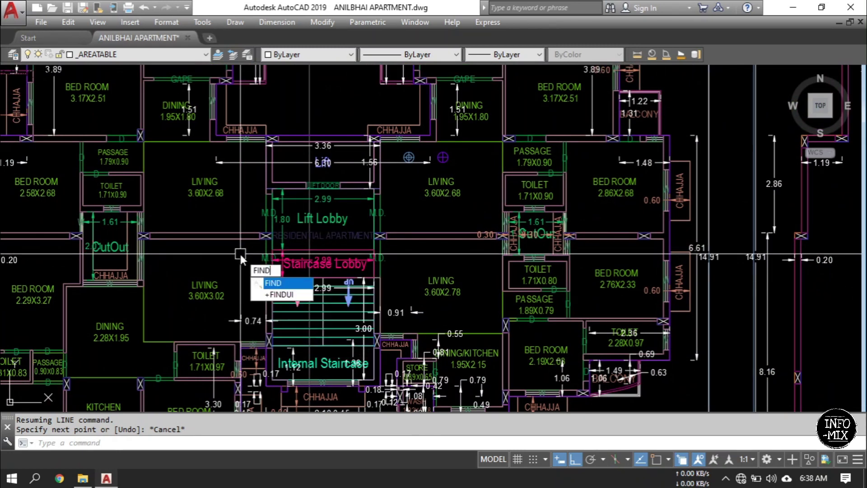
{"action": "key", "text": "Return"}
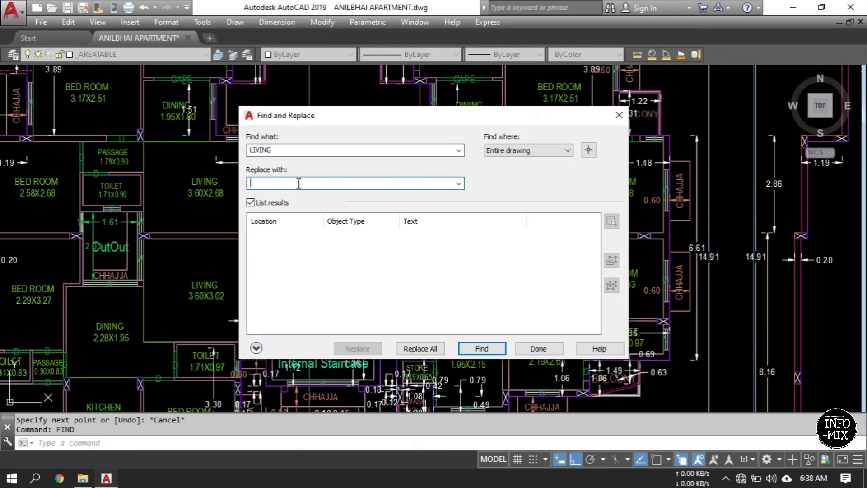
{"action": "left_click", "coordinate": [589, 150]}
{"action": "left_click", "coordinate": [587, 83]}
{"action": "left_click", "coordinate": [108, 362]}
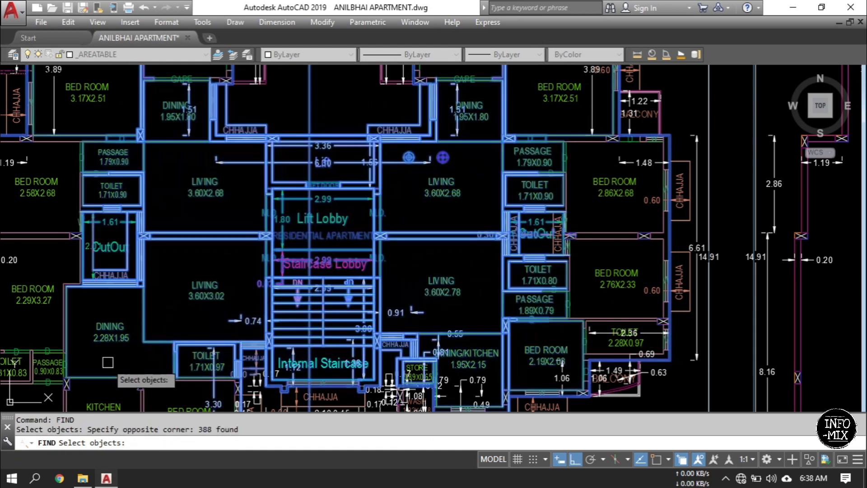
{"action": "key", "text": "Return"}
{"action": "left_click", "coordinate": [432, 348]}
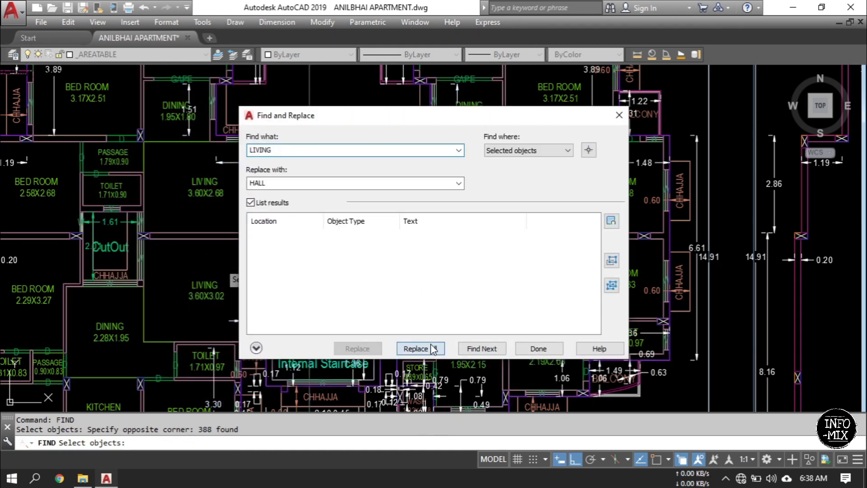
{"action": "left_click", "coordinate": [550, 287]}
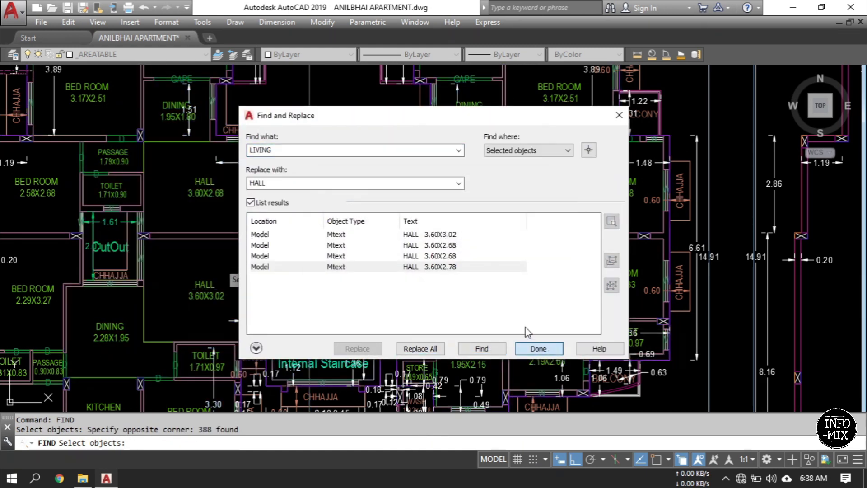
{"action": "left_click", "coordinate": [539, 348]}
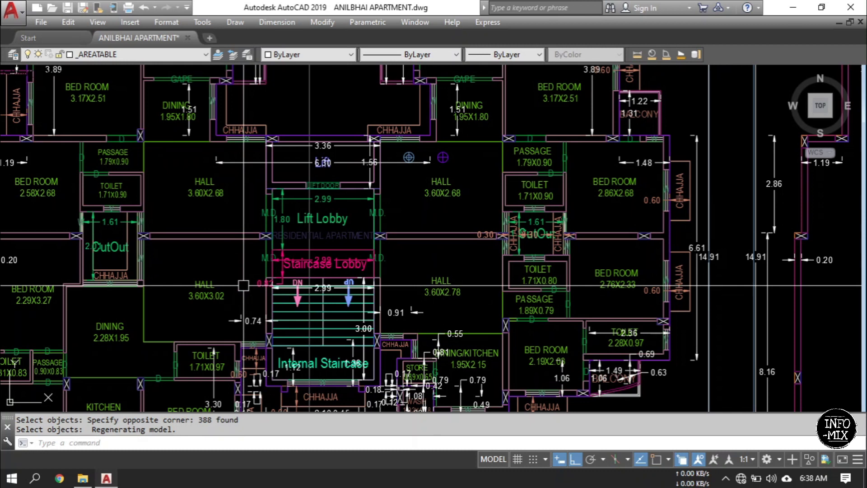
{"action": "scroll", "coordinate": [243, 286], "scroll_direction": "down", "scroll_amount": 5}
{"action": "middle_click_drag", "start_coordinate": [316, 251], "coordinate": [486, 257]}
{"action": "scroll", "coordinate": [538, 232], "scroll_direction": "down", "scroll_amount": 3}
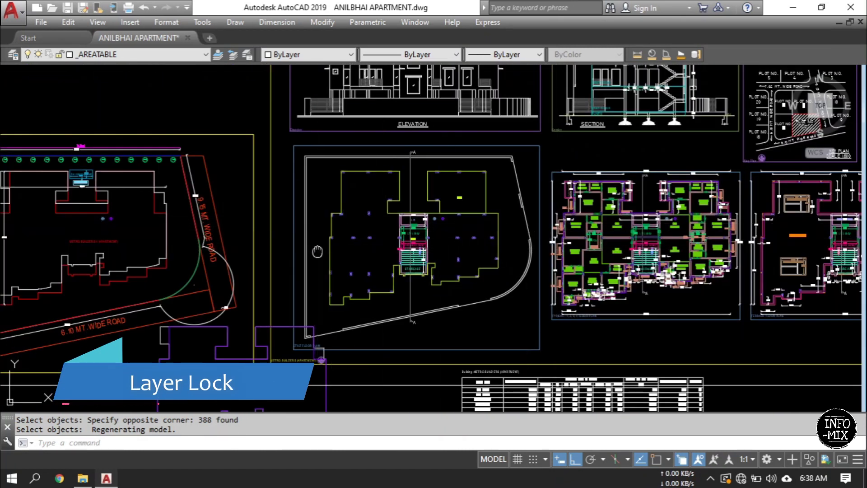
{"action": "scroll", "coordinate": [335, 269], "scroll_direction": "up", "scroll_amount": 1}
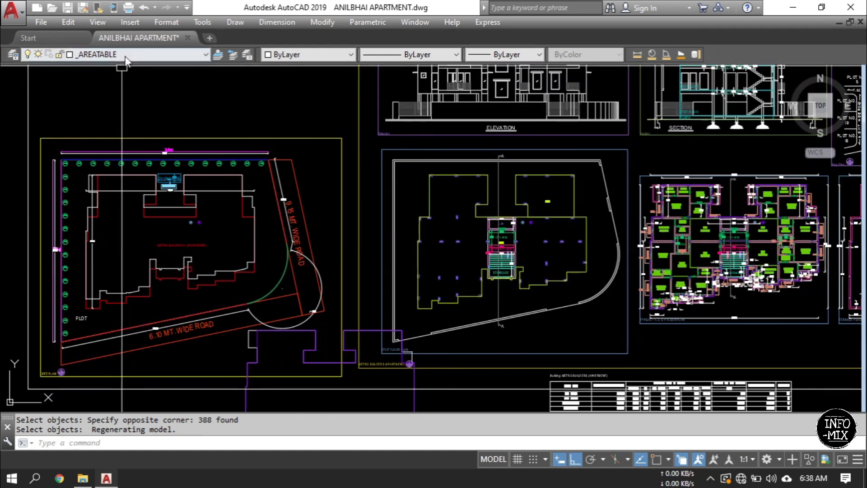
{"action": "left_click", "coordinate": [154, 54]}
{"action": "left_click_drag", "start_coordinate": [204, 158], "coordinate": [220, 298]}
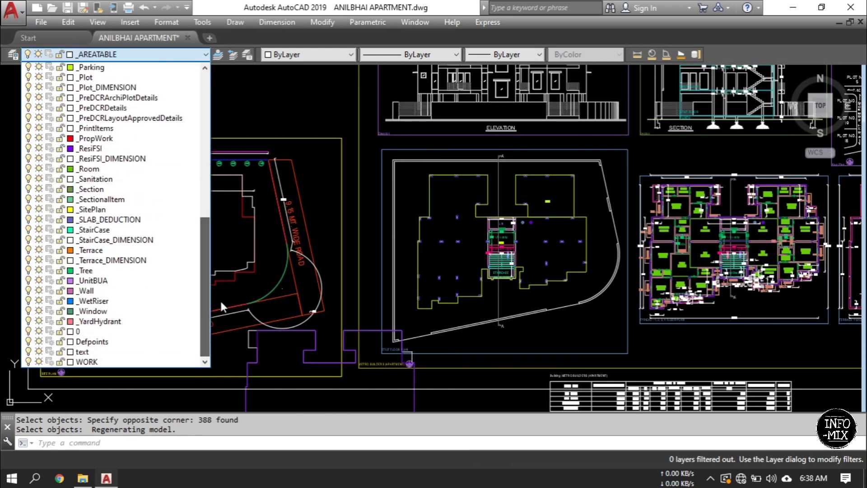
{"action": "left_click", "coordinate": [60, 331]}
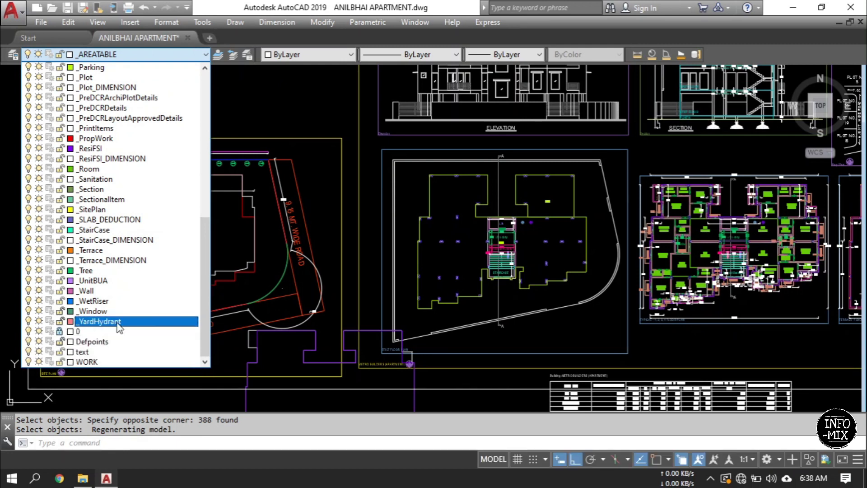
{"action": "left_click", "coordinate": [127, 149]}
{"action": "scroll", "coordinate": [482, 194], "scroll_direction": "down", "scroll_amount": 3}
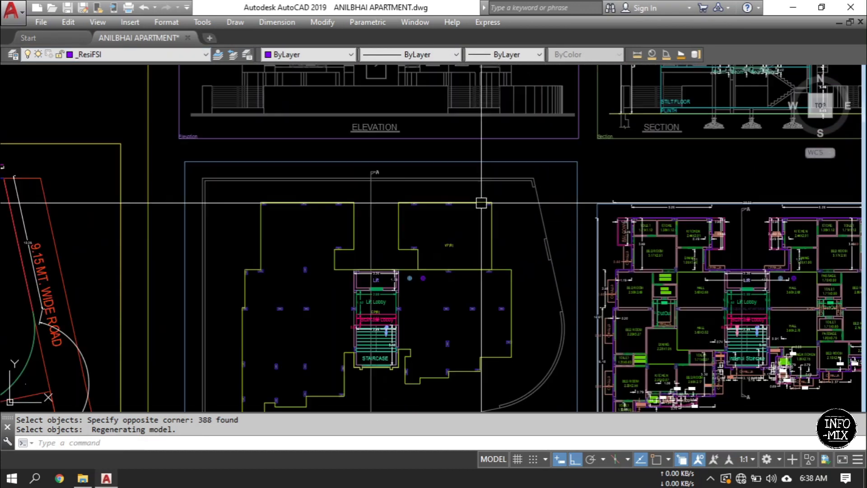
{"action": "scroll", "coordinate": [528, 217], "scroll_direction": "up", "scroll_amount": 2}
{"action": "left_click", "coordinate": [507, 299]}
{"action": "left_click", "coordinate": [432, 153]}
{"action": "type", "text": "s"}
{"action": "key", "text": "Return"}
{"action": "left_click", "coordinate": [460, 197]}
{"action": "key", "text": "Escape"}
{"action": "key", "text": "Escape"}
{"action": "left_click", "coordinate": [460, 197]}
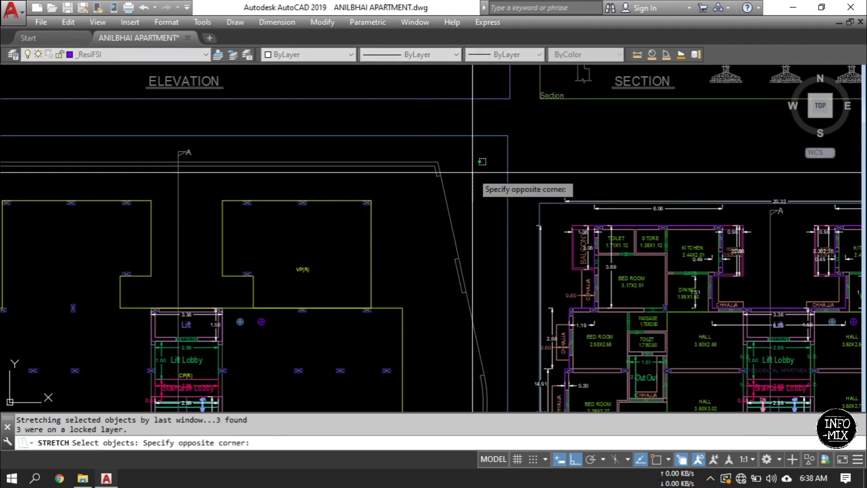
{"action": "left_click", "coordinate": [473, 172]}
{"action": "key", "text": "Escape"}
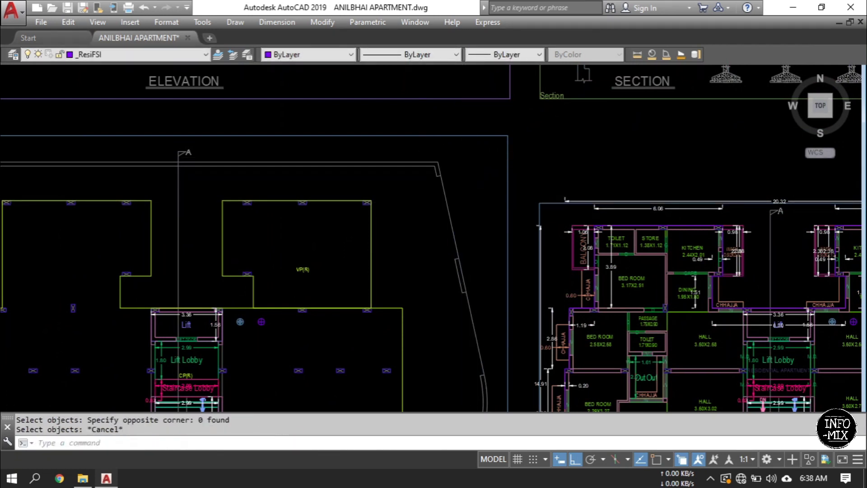
{"action": "key", "text": "Escape"}
{"action": "scroll", "coordinate": [473, 172], "scroll_direction": "down", "scroll_amount": 3}
{"action": "scroll", "coordinate": [466, 137], "scroll_direction": "up", "scroll_amount": 5}
{"action": "left_click", "coordinate": [467, 137]}
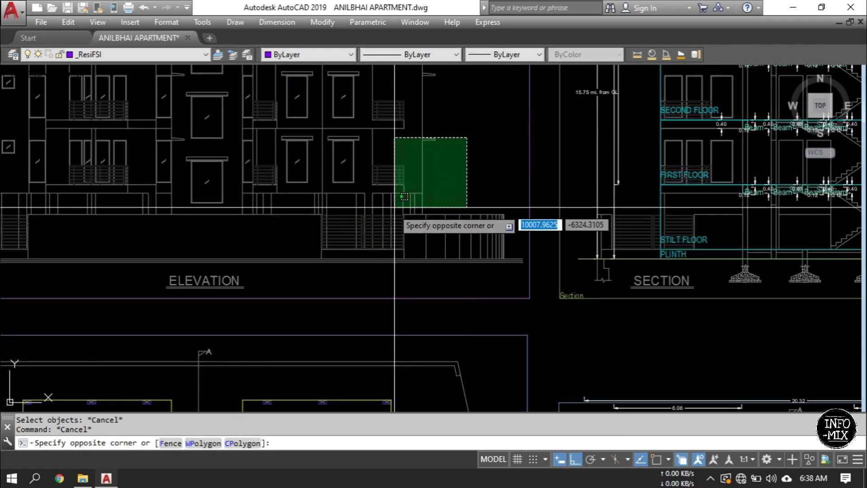
{"action": "left_click", "coordinate": [395, 215]}
{"action": "type", "text": "s"}
{"action": "key", "text": "Return"}
{"action": "left_click", "coordinate": [434, 163]}
{"action": "left_click", "coordinate": [456, 177]}
{"action": "key", "text": "Escape"}
{"action": "scroll", "coordinate": [456, 177], "scroll_direction": "down", "scroll_amount": 4}
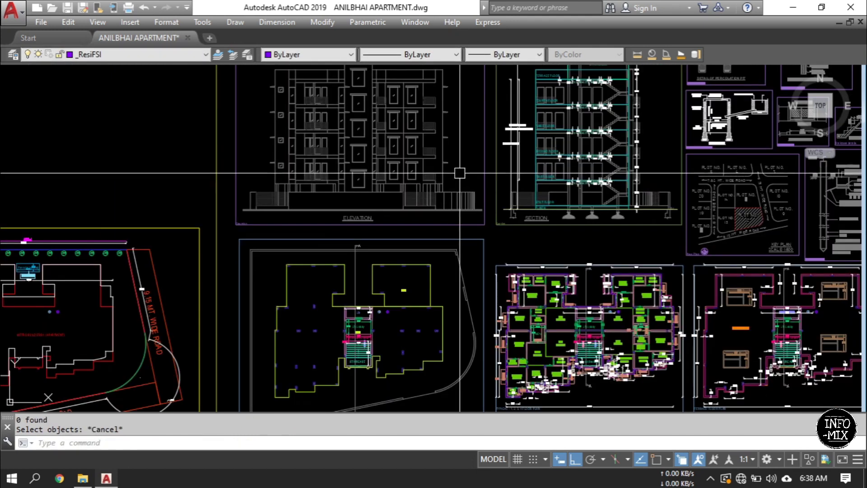
{"action": "scroll", "coordinate": [462, 185], "scroll_direction": "up", "scroll_amount": 4}
{"action": "left_click", "coordinate": [470, 210]}
{"action": "left_click", "coordinate": [412, 261]}
{"action": "key", "text": "Return"}
{"action": "left_click", "coordinate": [451, 252]}
{"action": "left_click", "coordinate": [495, 261]}
{"action": "key", "text": "Escape"}
{"action": "scroll", "coordinate": [465, 208], "scroll_direction": "down", "scroll_amount": 4}
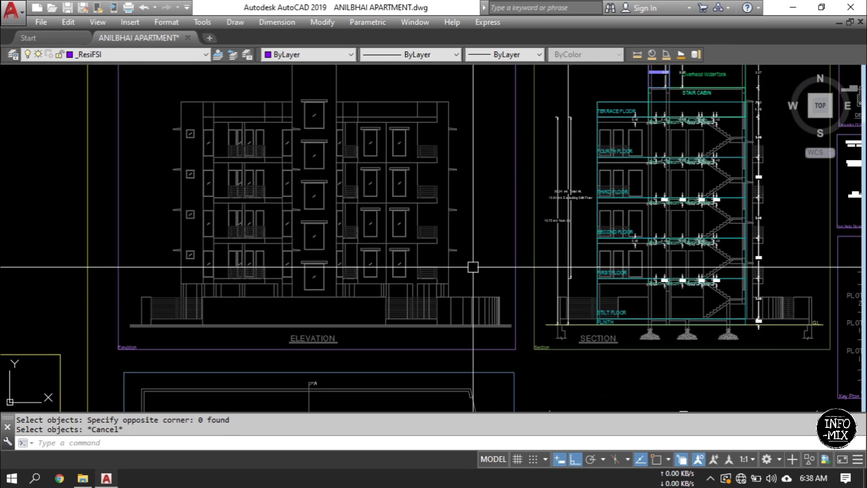
{"action": "middle_click_drag", "start_coordinate": [406, 226], "coordinate": [446, 284]}
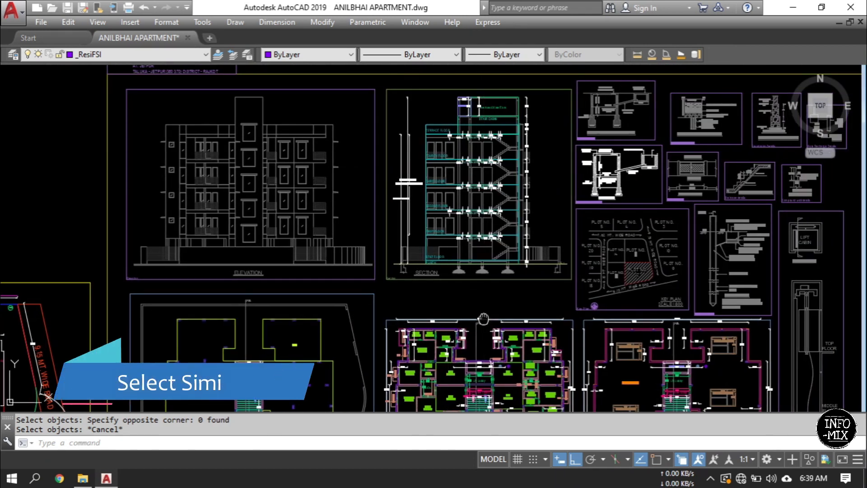
{"action": "middle_click_drag", "start_coordinate": [446, 284], "coordinate": [463, 208]}
{"action": "middle_click_drag", "start_coordinate": [469, 336], "coordinate": [480, 274]}
{"action": "scroll", "coordinate": [480, 274], "scroll_direction": "up", "scroll_amount": 5}
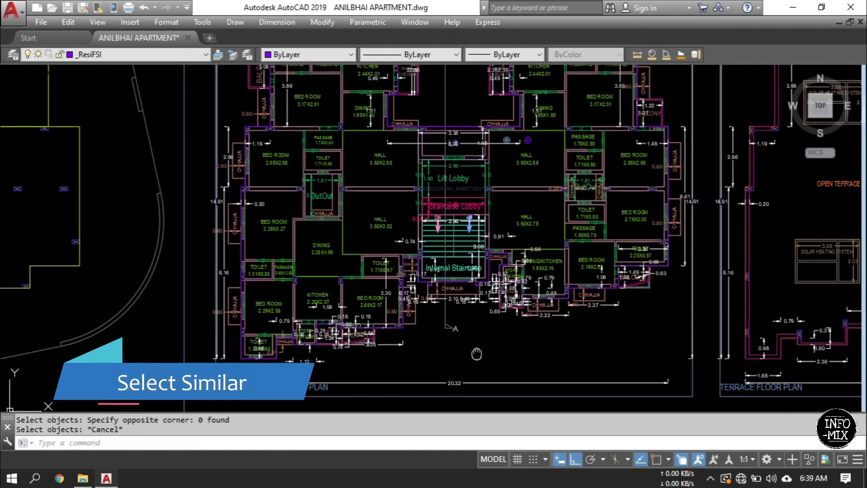
{"action": "scroll", "coordinate": [489, 316], "scroll_direction": "down", "scroll_amount": 3}
{"action": "scroll", "coordinate": [478, 356], "scroll_direction": "up", "scroll_amount": 3}
{"action": "scroll", "coordinate": [478, 356], "scroll_direction": "down", "scroll_amount": 3}
{"action": "scroll", "coordinate": [489, 338], "scroll_direction": "up", "scroll_amount": 3}
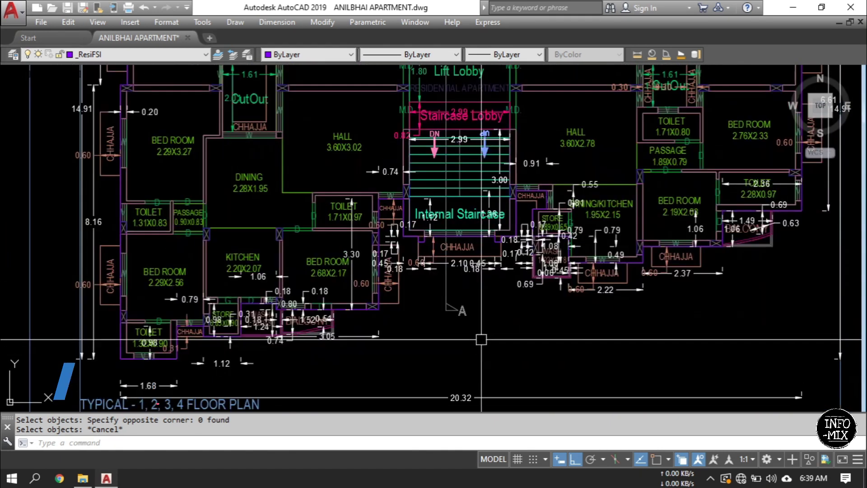
{"action": "left_click", "coordinate": [445, 302]}
{"action": "scroll", "coordinate": [470, 311], "scroll_direction": "down", "scroll_amount": 4}
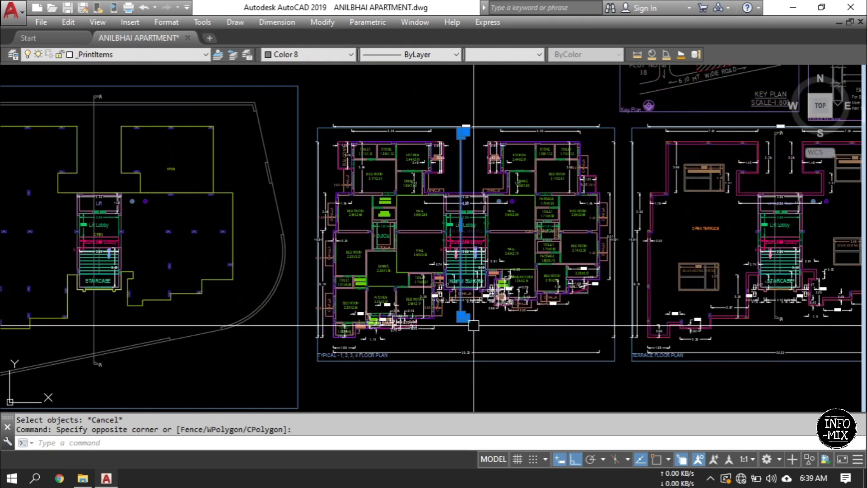
{"action": "key", "text": "Escape"}
{"action": "scroll", "coordinate": [456, 271], "scroll_direction": "down", "scroll_amount": 2}
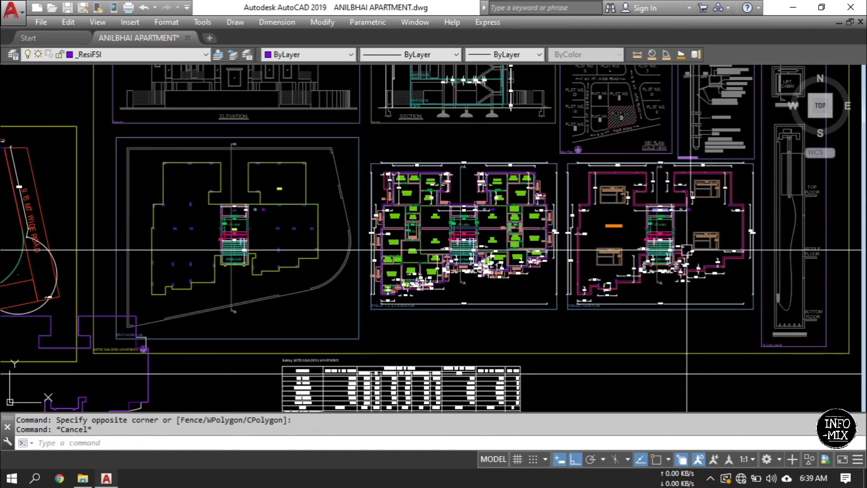
{"action": "middle_click_drag", "start_coordinate": [479, 300], "coordinate": [503, 314]}
{"action": "scroll", "coordinate": [503, 313], "scroll_direction": "up", "scroll_amount": 2}
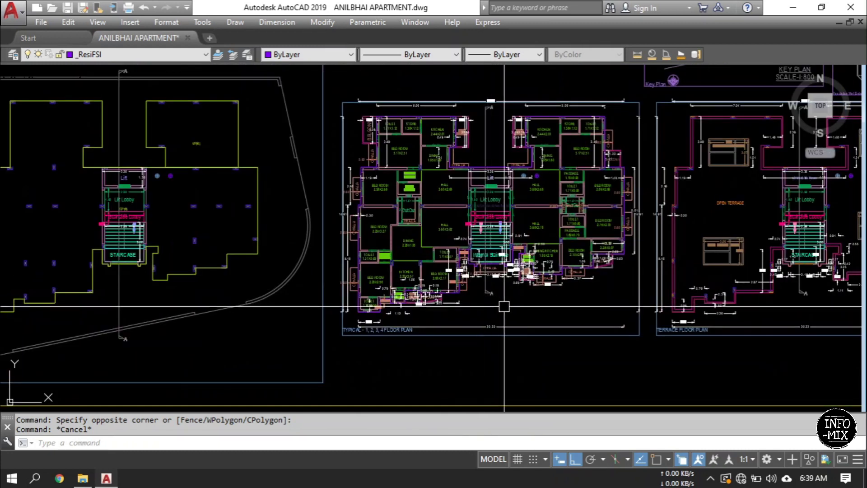
{"action": "left_click", "coordinate": [503, 306]}
{"action": "left_click", "coordinate": [483, 285]}
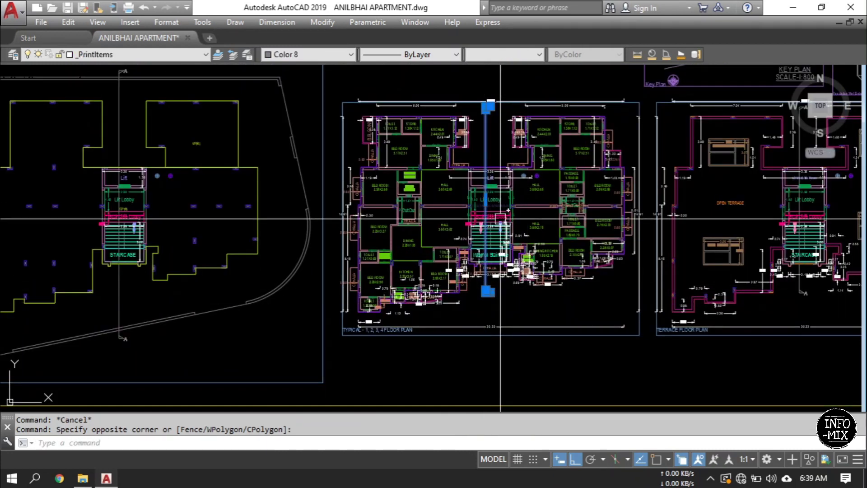
{"action": "right_click", "coordinate": [519, 271]}
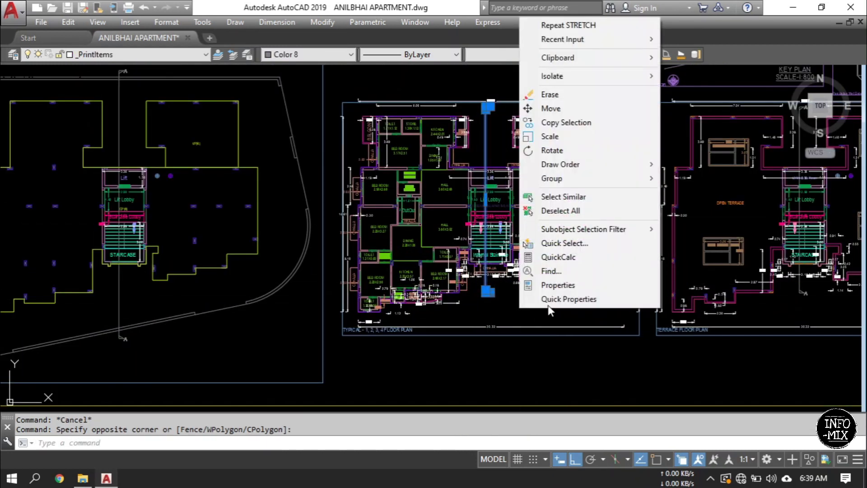
{"action": "left_click", "coordinate": [564, 196]}
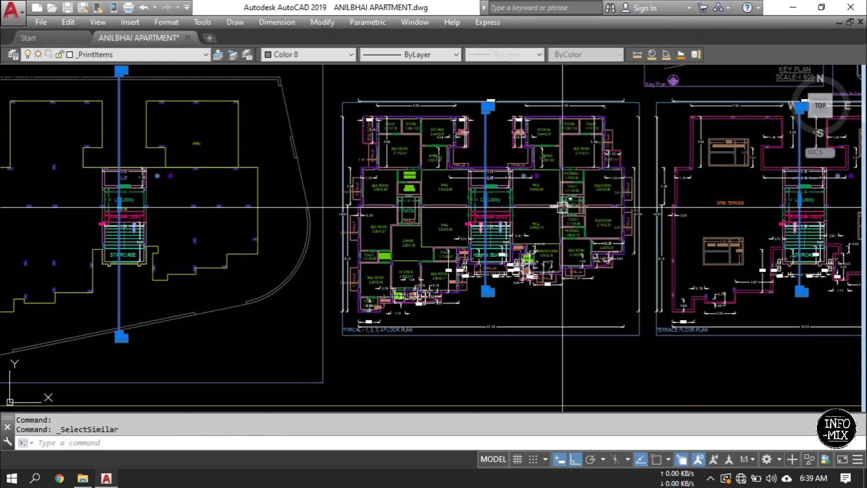
{"action": "middle_click_drag", "start_coordinate": [739, 280], "coordinate": [612, 277]}
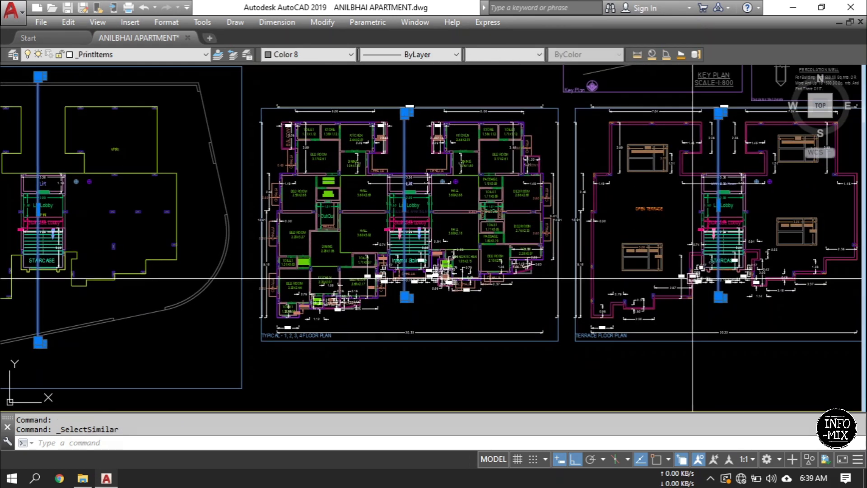
{"action": "scroll", "coordinate": [328, 212], "scroll_direction": "down", "scroll_amount": 2}
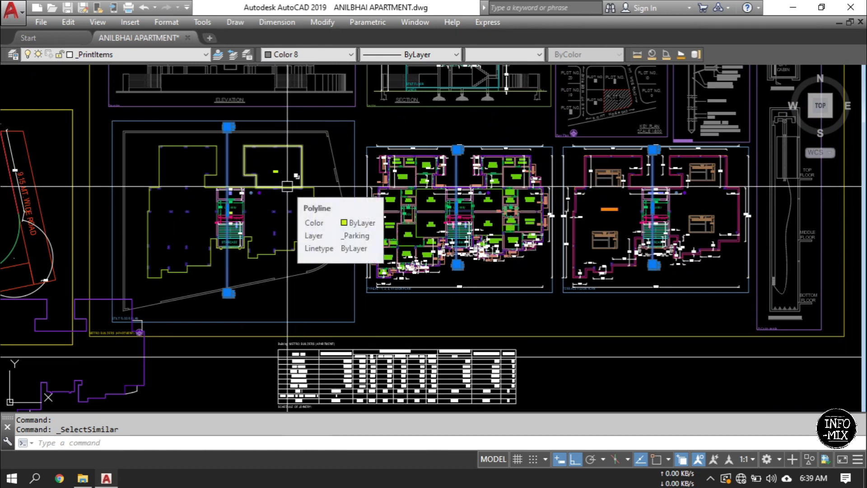
{"action": "key", "text": "Escape"}
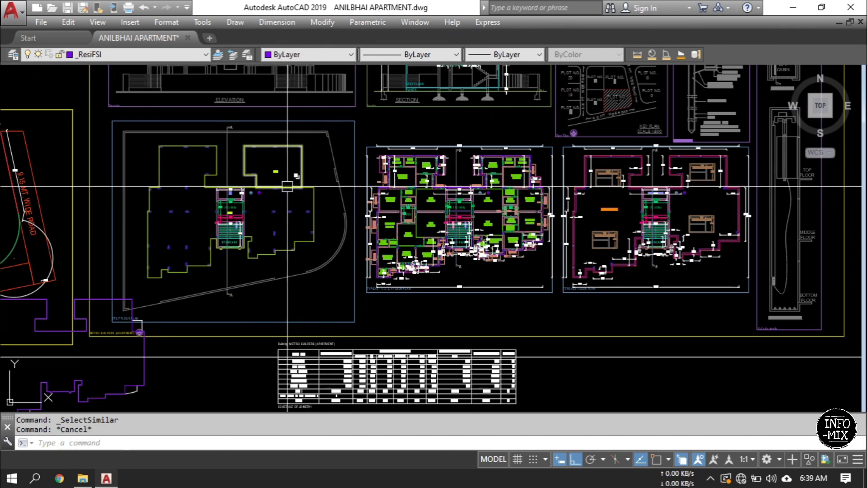
{"action": "middle_click_drag", "start_coordinate": [483, 252], "coordinate": [457, 259]}
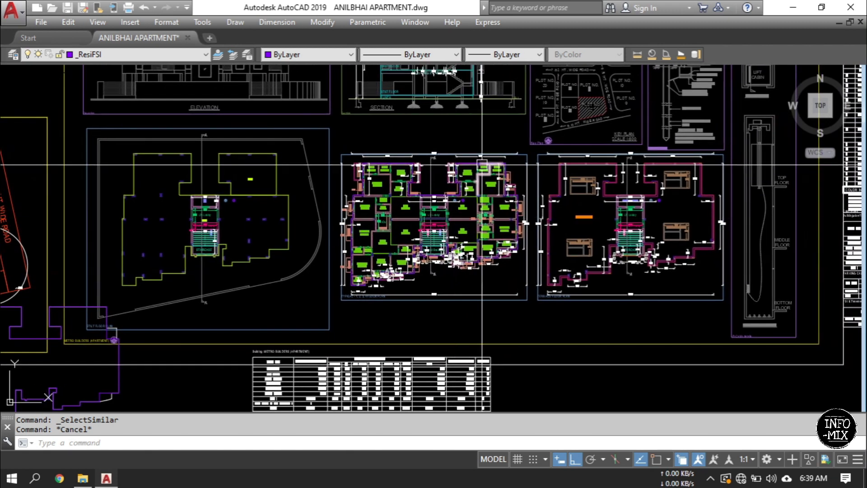
{"action": "left_click", "coordinate": [492, 22]}
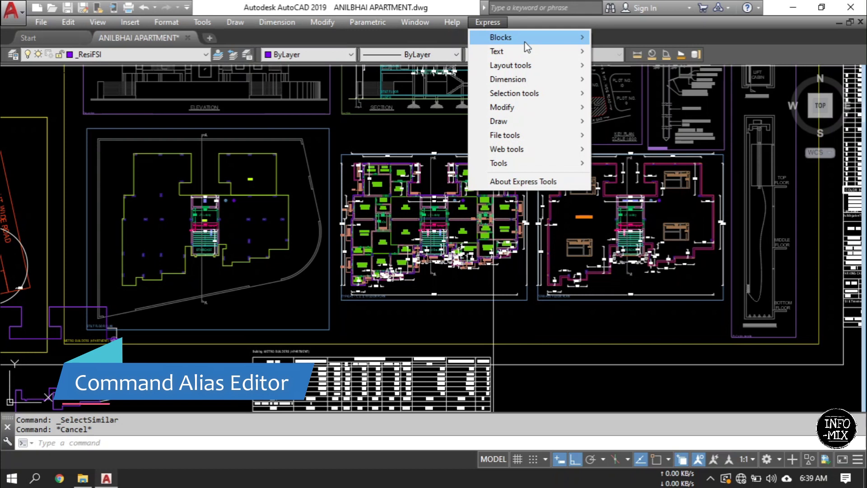
Open the Command Alias Editor from Express Tools, start a new alias, then cancel it
{"action": "mouse_move", "coordinate": [537, 167]}
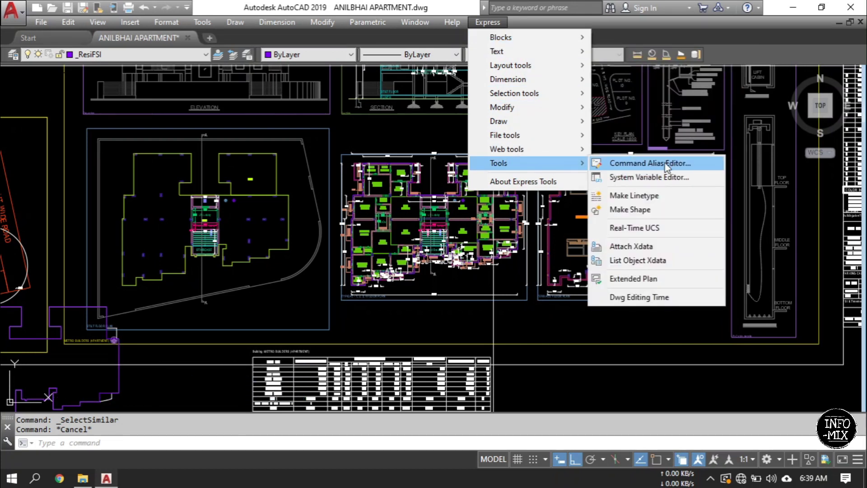
{"action": "left_click", "coordinate": [651, 163]}
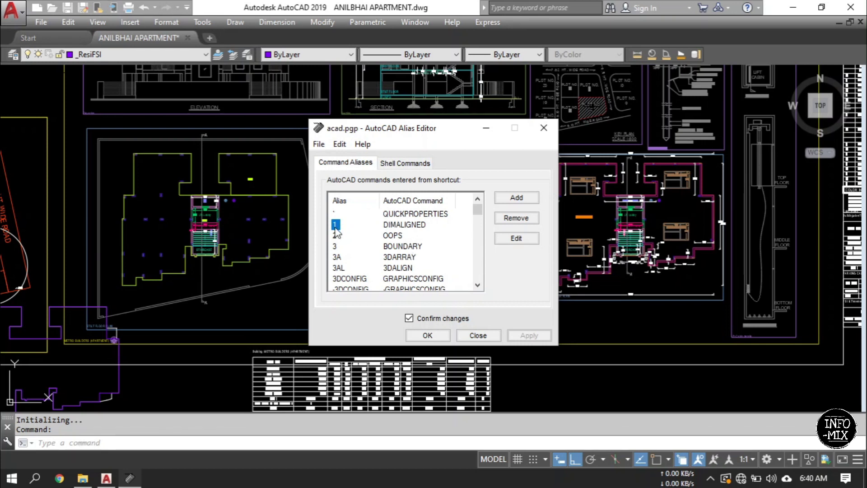
{"action": "left_click", "coordinate": [515, 199]}
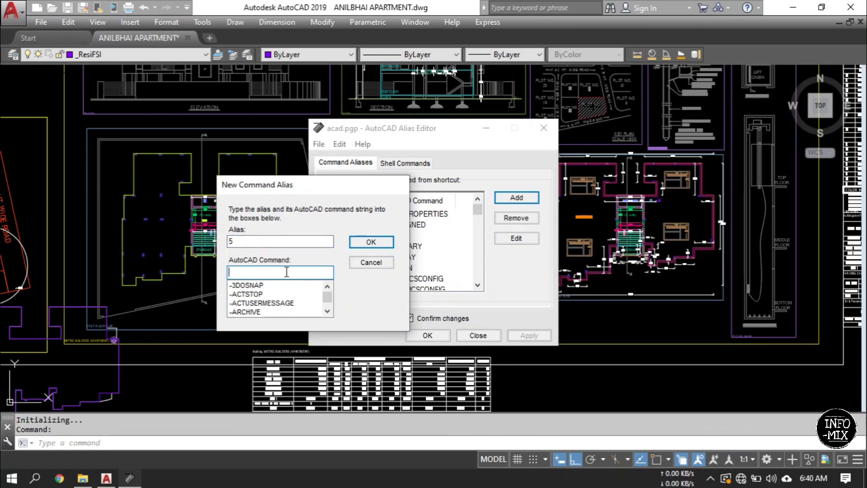
{"action": "left_click", "coordinate": [380, 265]}
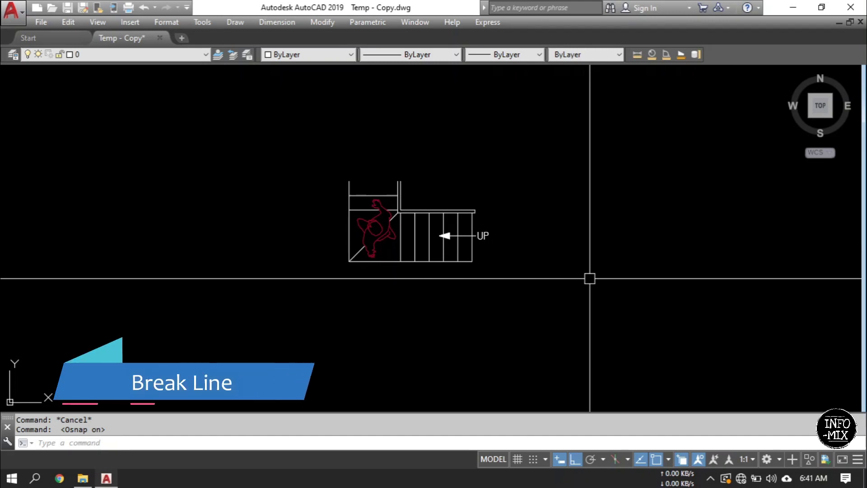
Draw an Express break-line symbol across the stair top, from above the stair to its corner, with the symbol at the midpoint
{"action": "scroll", "coordinate": [451, 242], "scroll_direction": "up", "scroll_amount": 5}
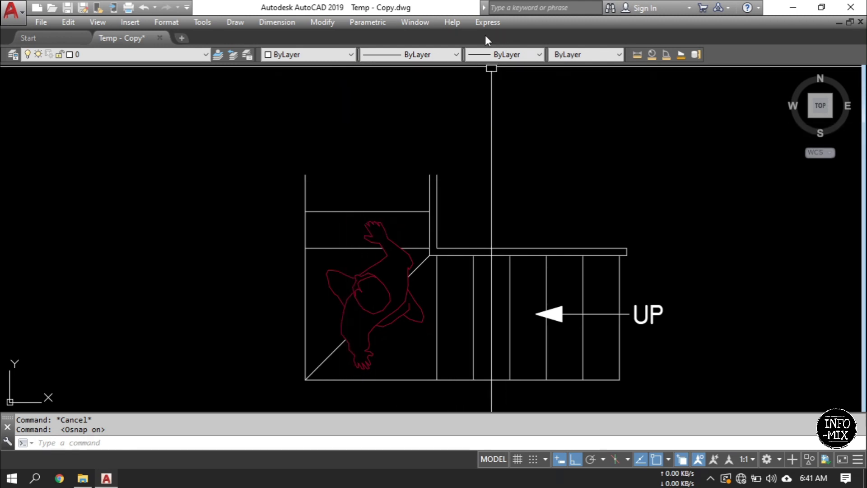
{"action": "left_click", "coordinate": [489, 23]}
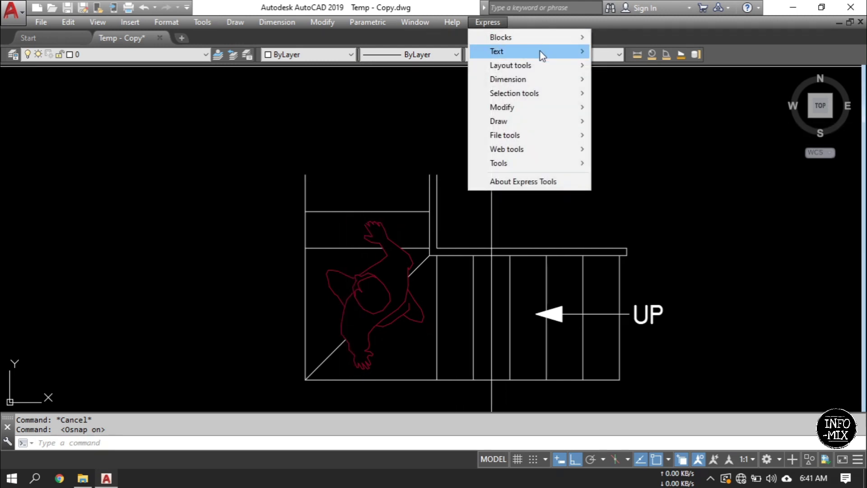
{"action": "mouse_move", "coordinate": [547, 129]}
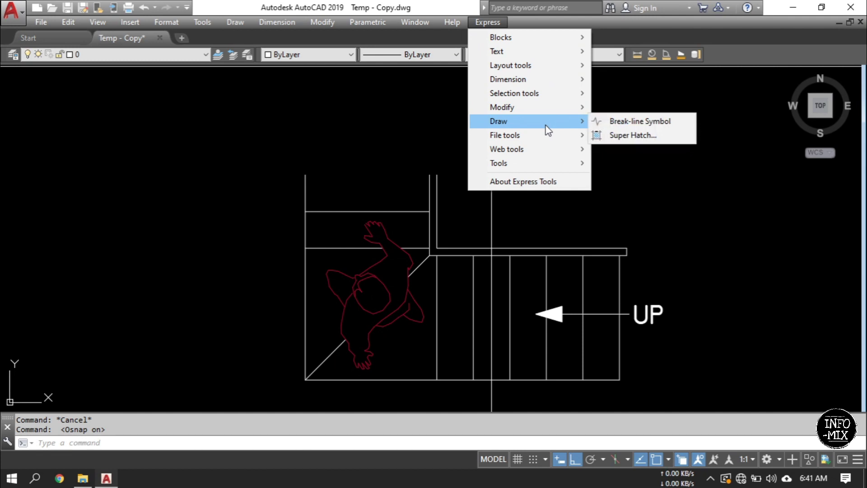
{"action": "left_click", "coordinate": [637, 121]}
{"action": "scroll", "coordinate": [316, 170], "scroll_direction": "up", "scroll_amount": 2}
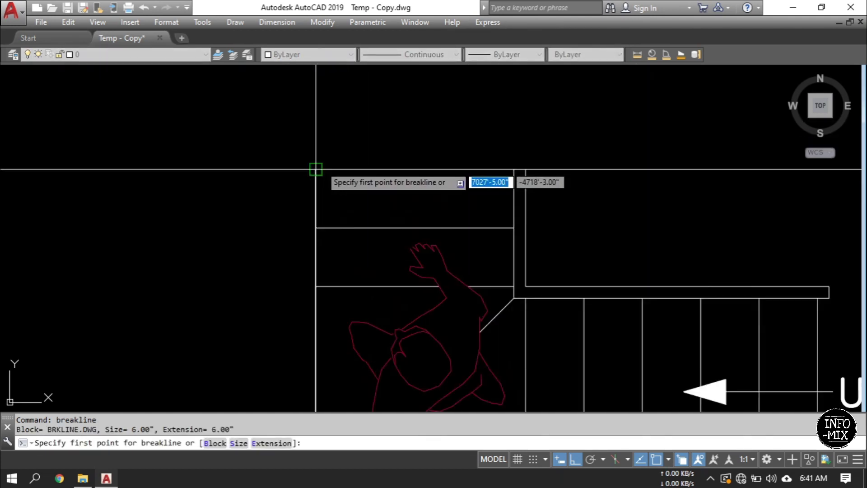
{"action": "left_click", "coordinate": [315, 169]}
{"action": "scroll", "coordinate": [502, 160], "scroll_direction": "up", "scroll_amount": 2}
{"action": "left_click", "coordinate": [536, 174]}
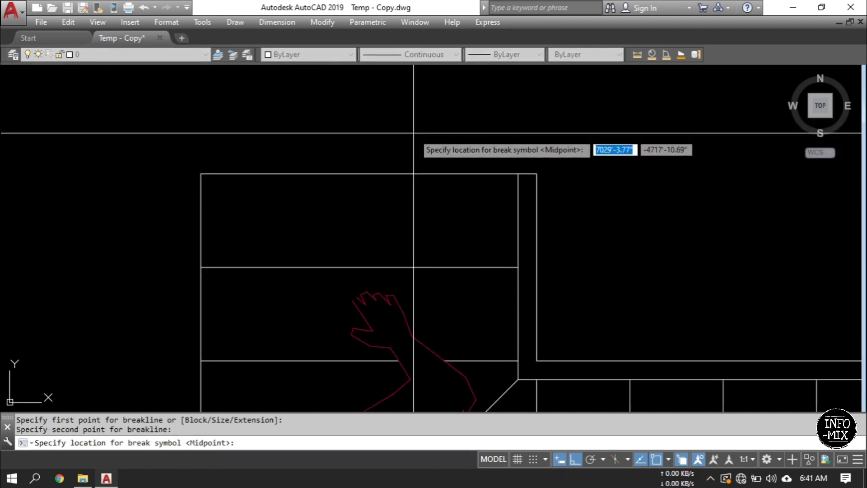
{"action": "scroll", "coordinate": [413, 133], "scroll_direction": "down", "scroll_amount": 2}
{"action": "left_click", "coordinate": [412, 132]}
Pan the staircase drawing left to review the new break-line
{"action": "scroll", "coordinate": [480, 174], "scroll_direction": "down", "scroll_amount": 2}
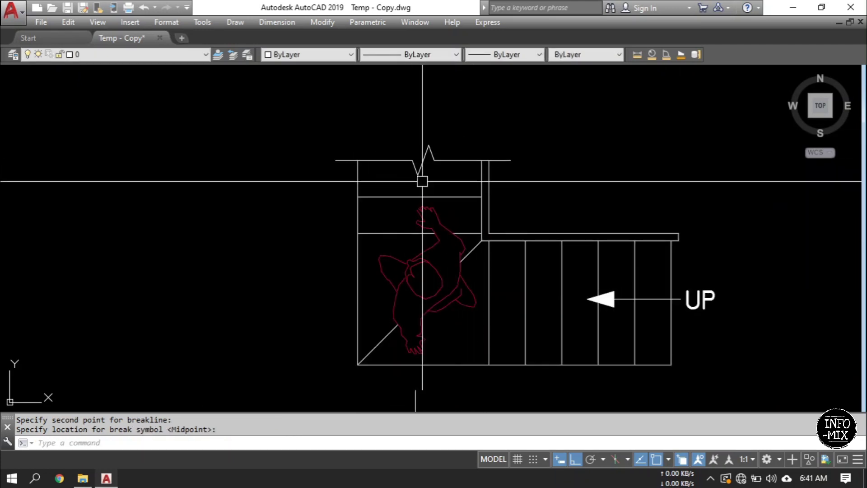
{"action": "middle_click_drag", "start_coordinate": [519, 219], "coordinate": [460, 231]}
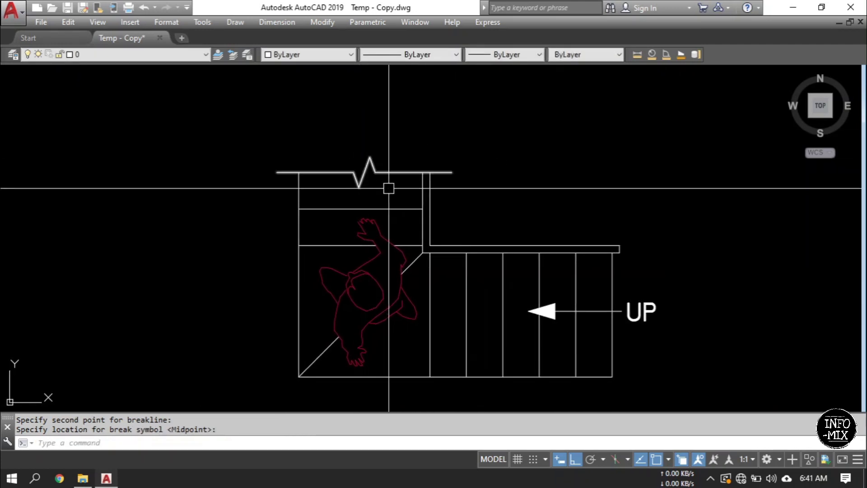
{"action": "middle_click_drag", "start_coordinate": [509, 196], "coordinate": [469, 190]}
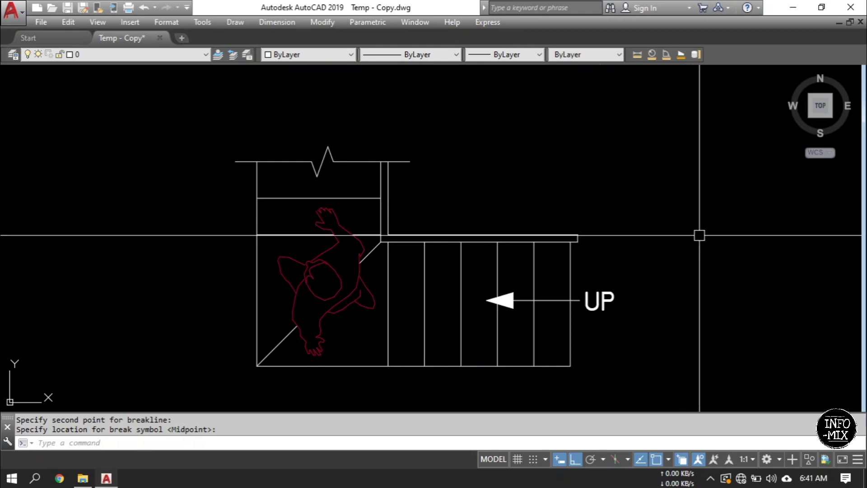